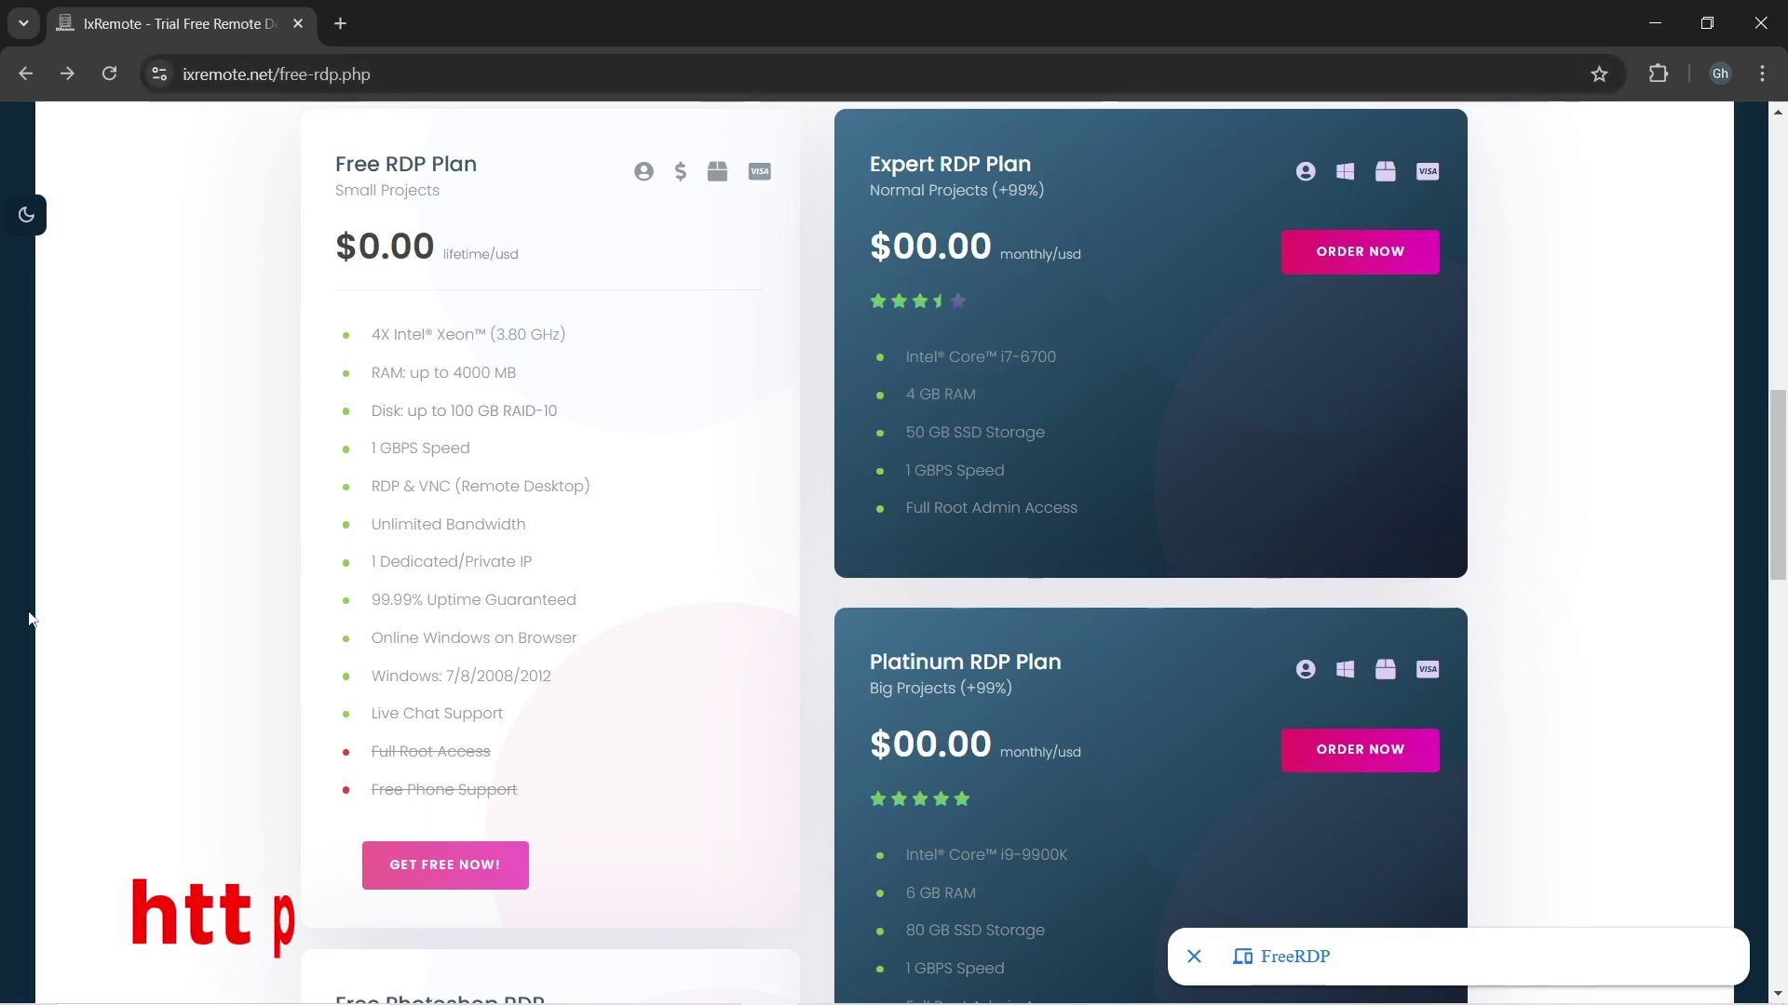
- Look through the free RDP plans and open the offer page of the Free Photoshop RDP plan
drag(372, 75, 163, 80)
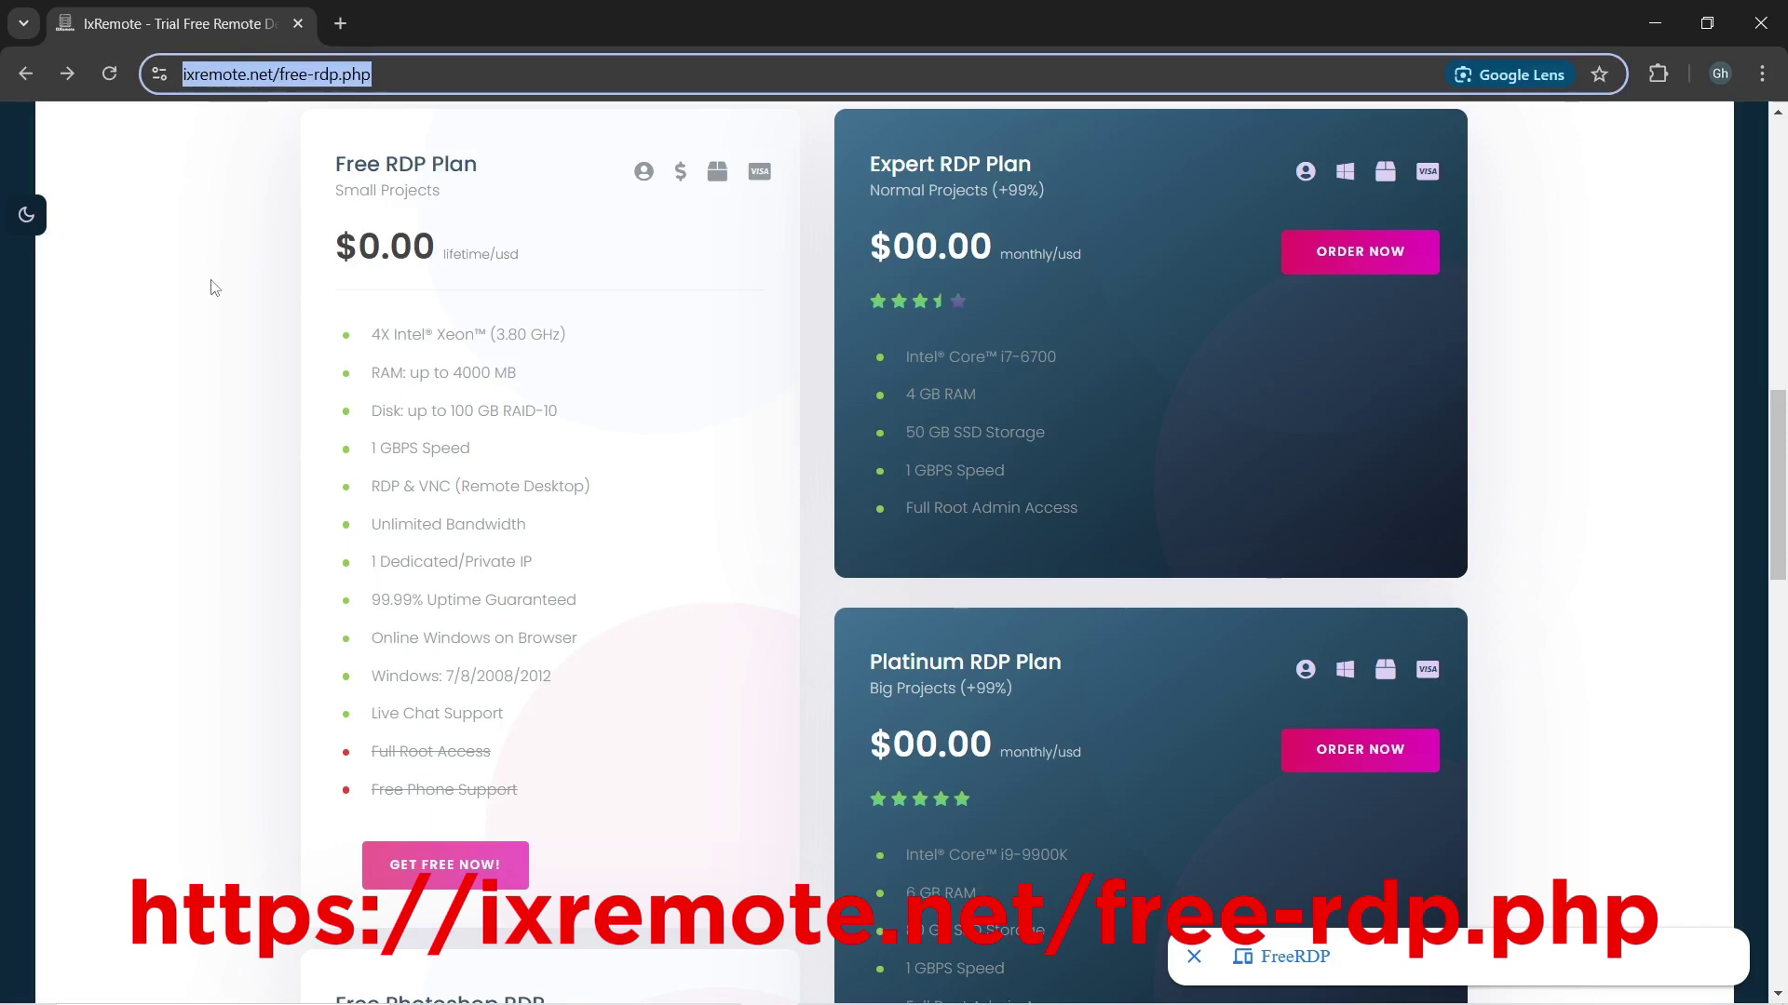
scroll(291, 447, down, 1)
click(245, 431)
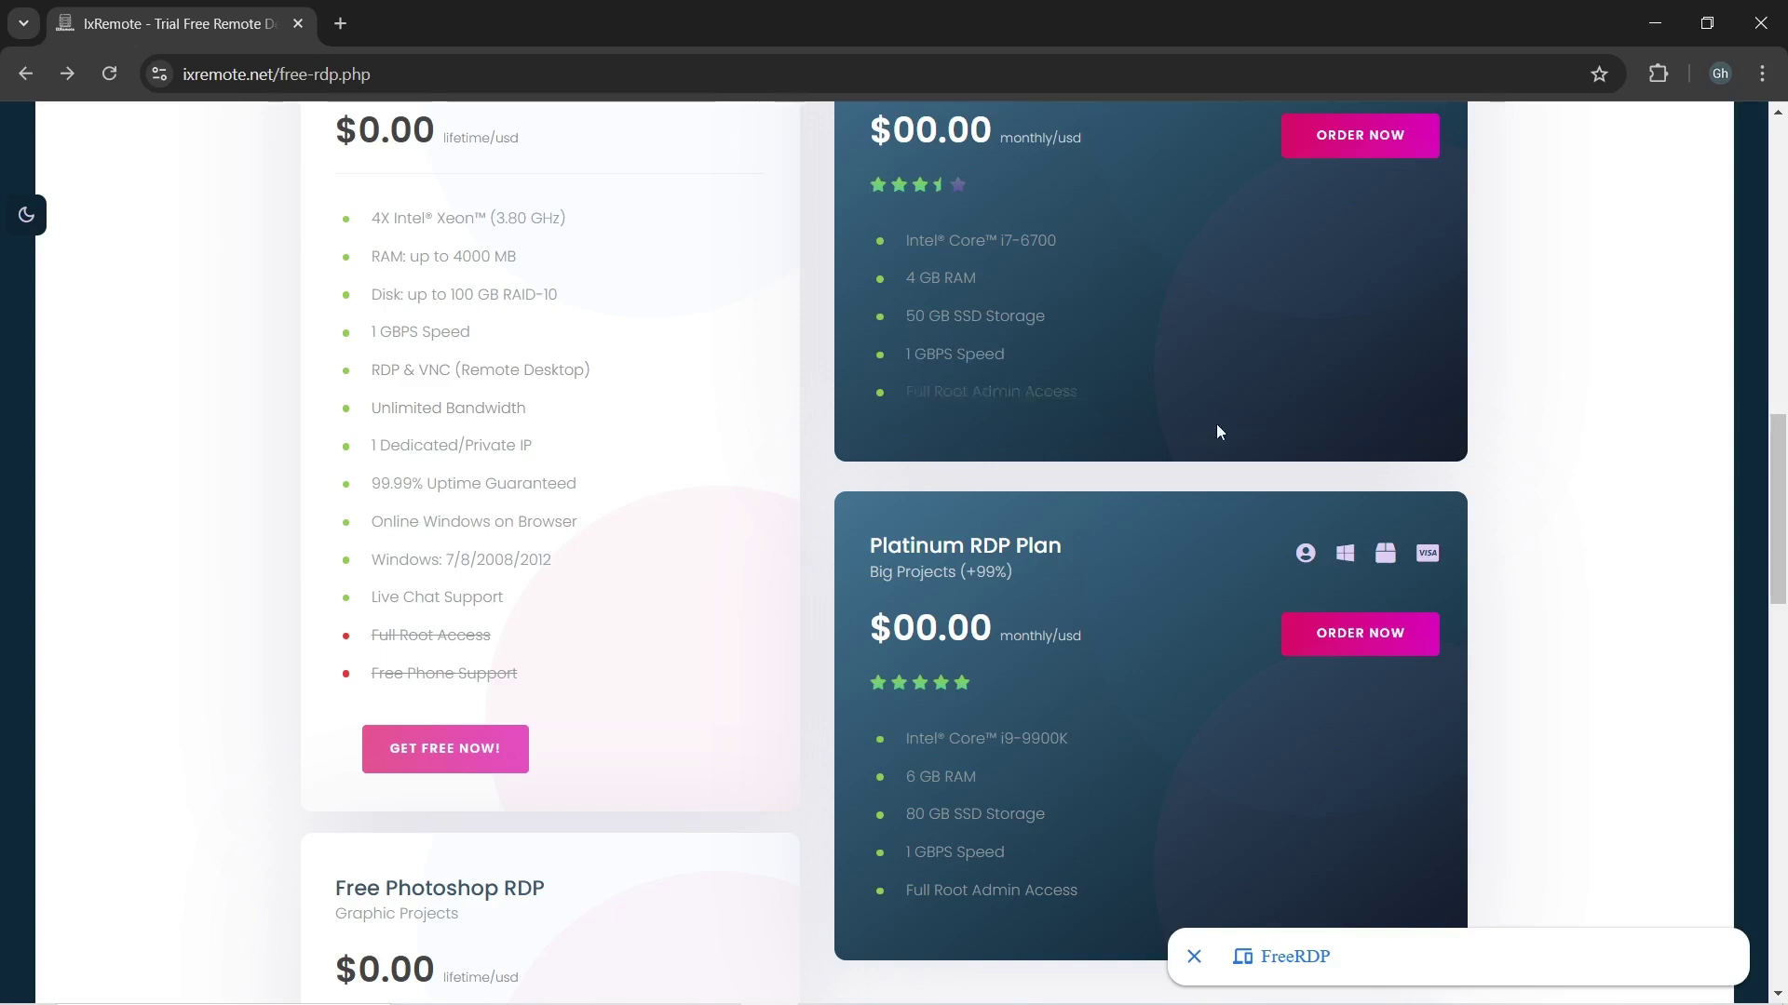
scroll(586, 243, down, 3)
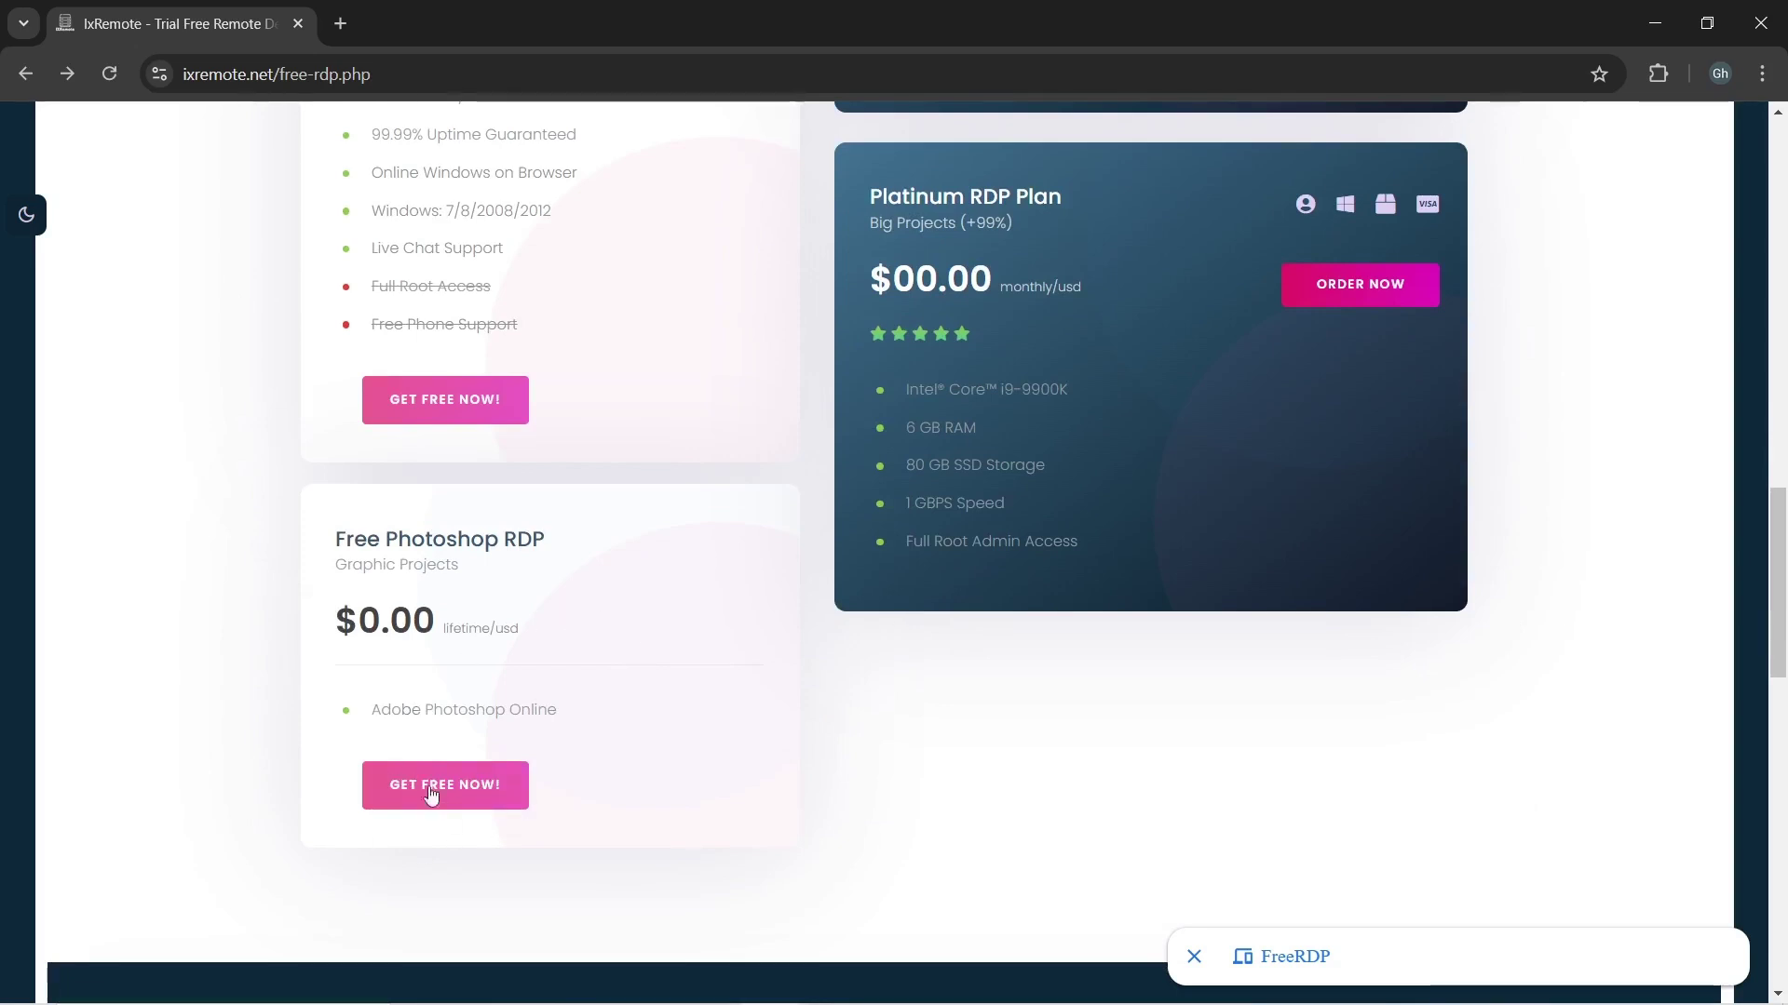
click(466, 803)
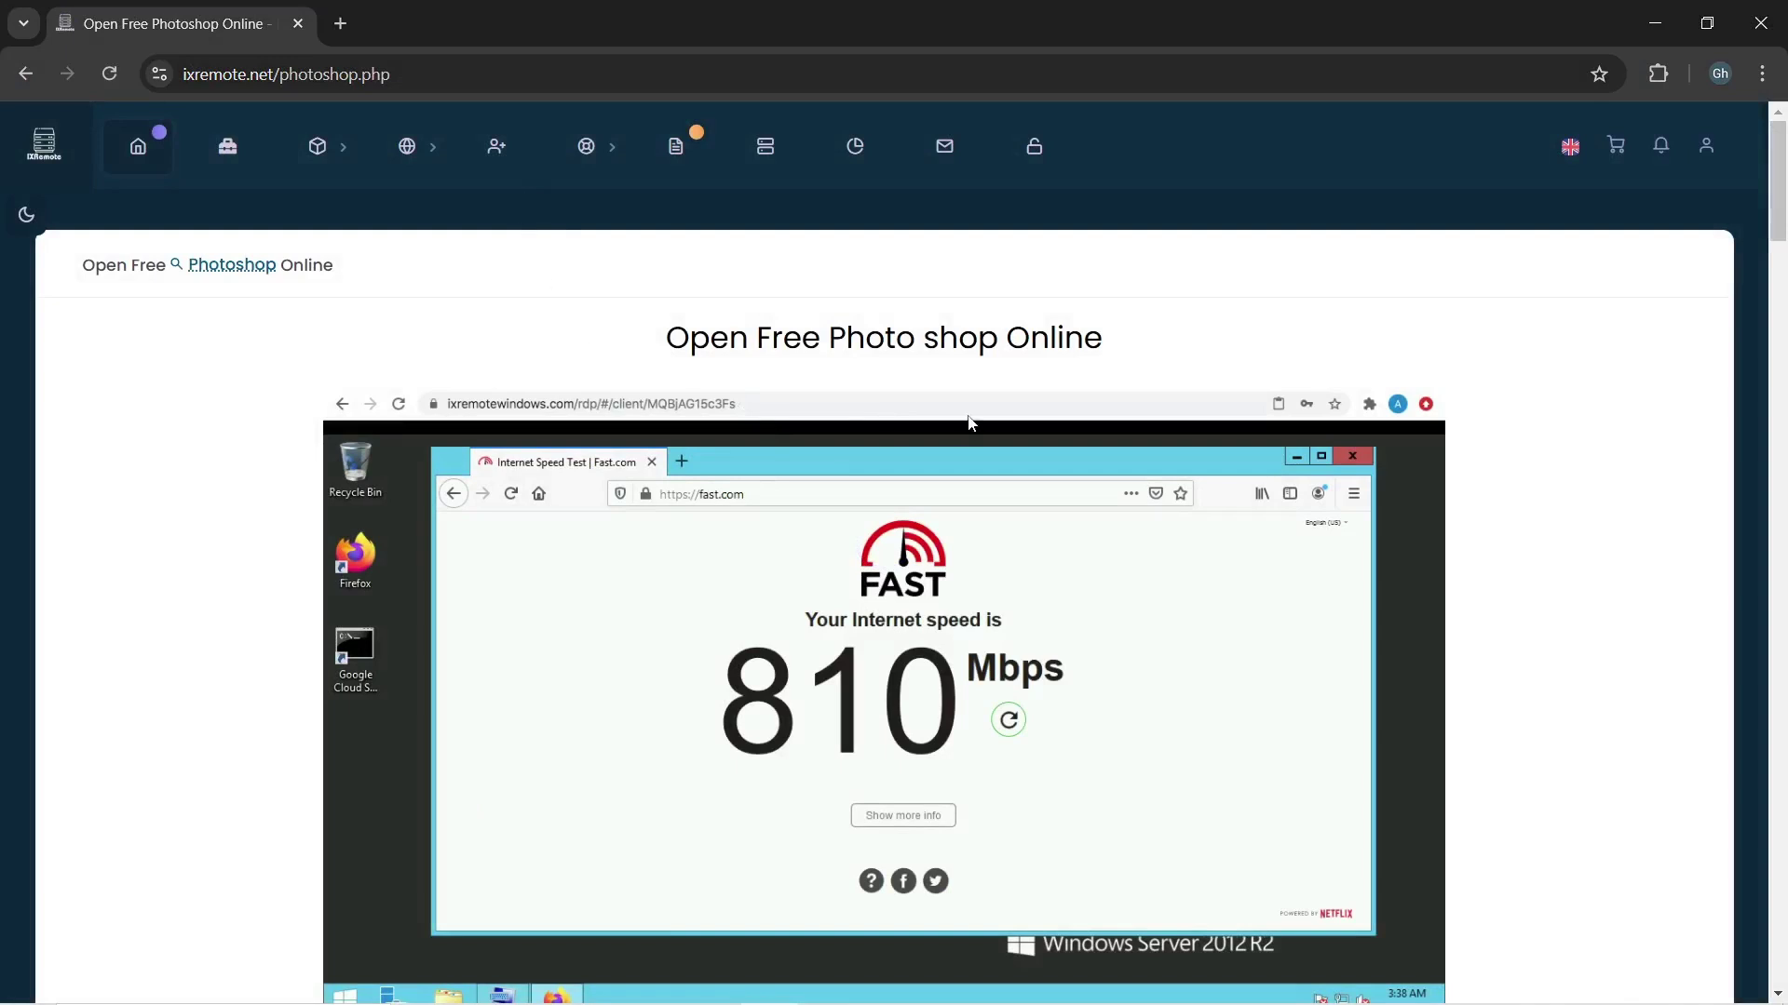
- Request the free Photoshop RDP plan from its offer page and proceed past the website firewall check
scroll(929, 410, down, 2)
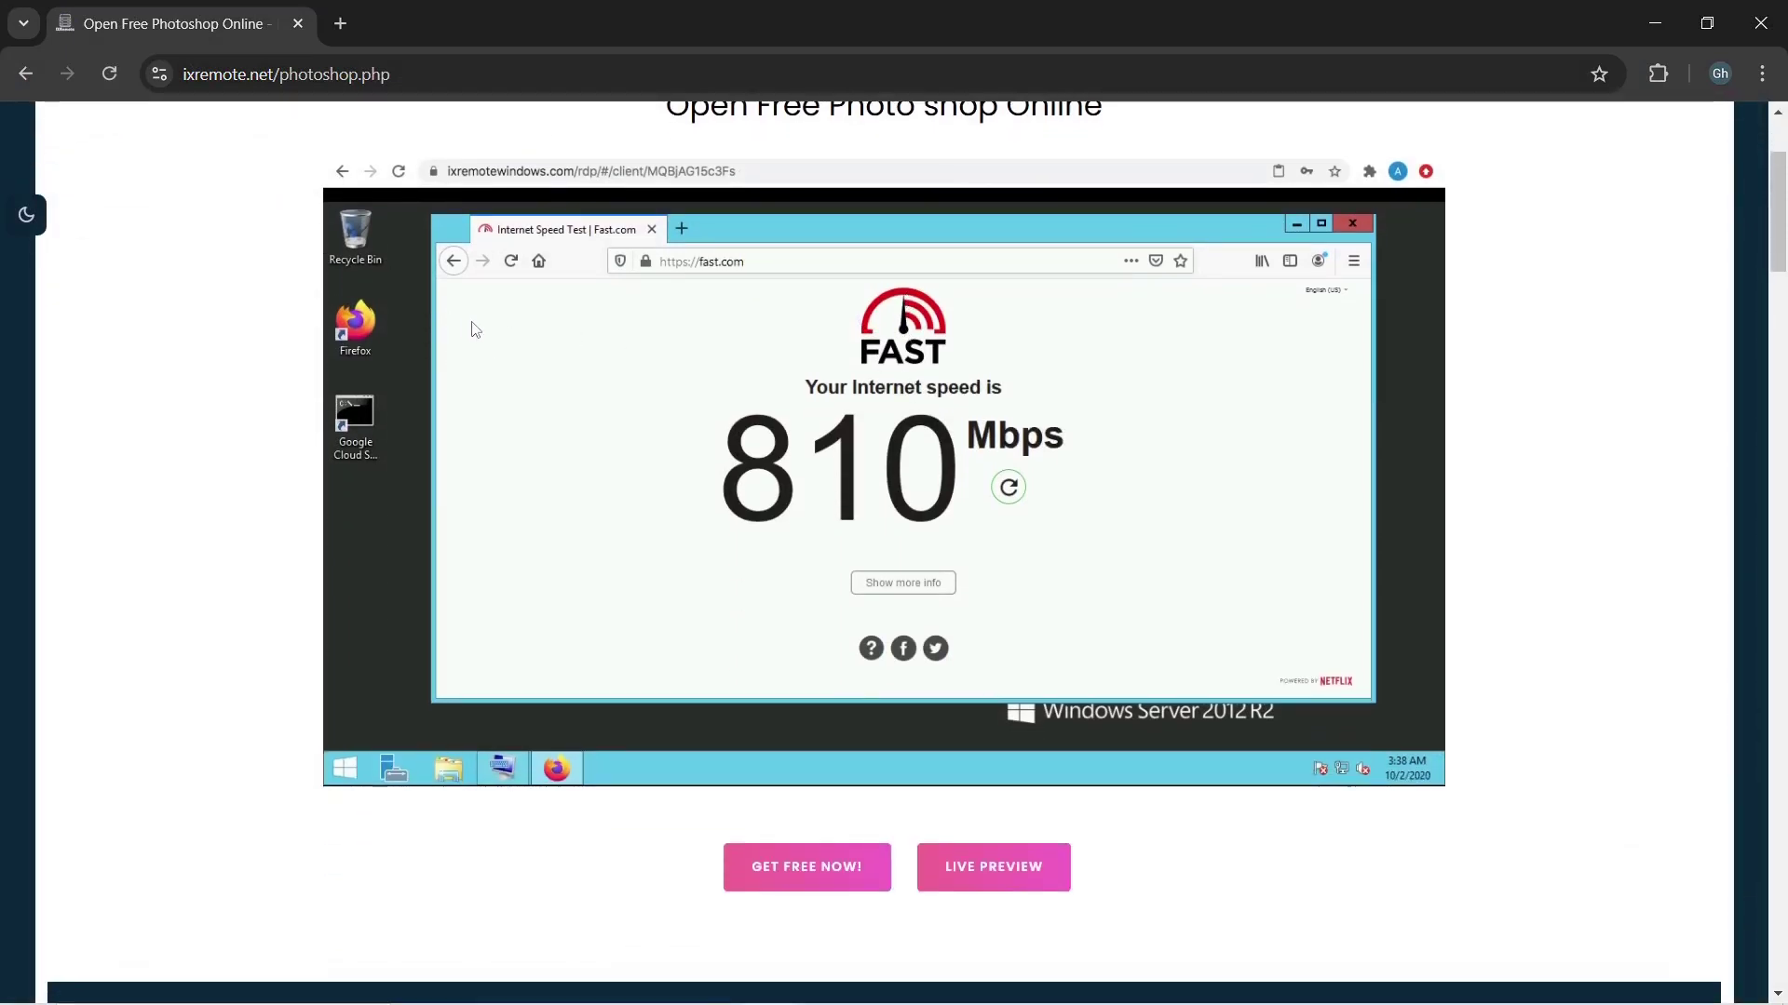
scroll(1303, 447, down, 2)
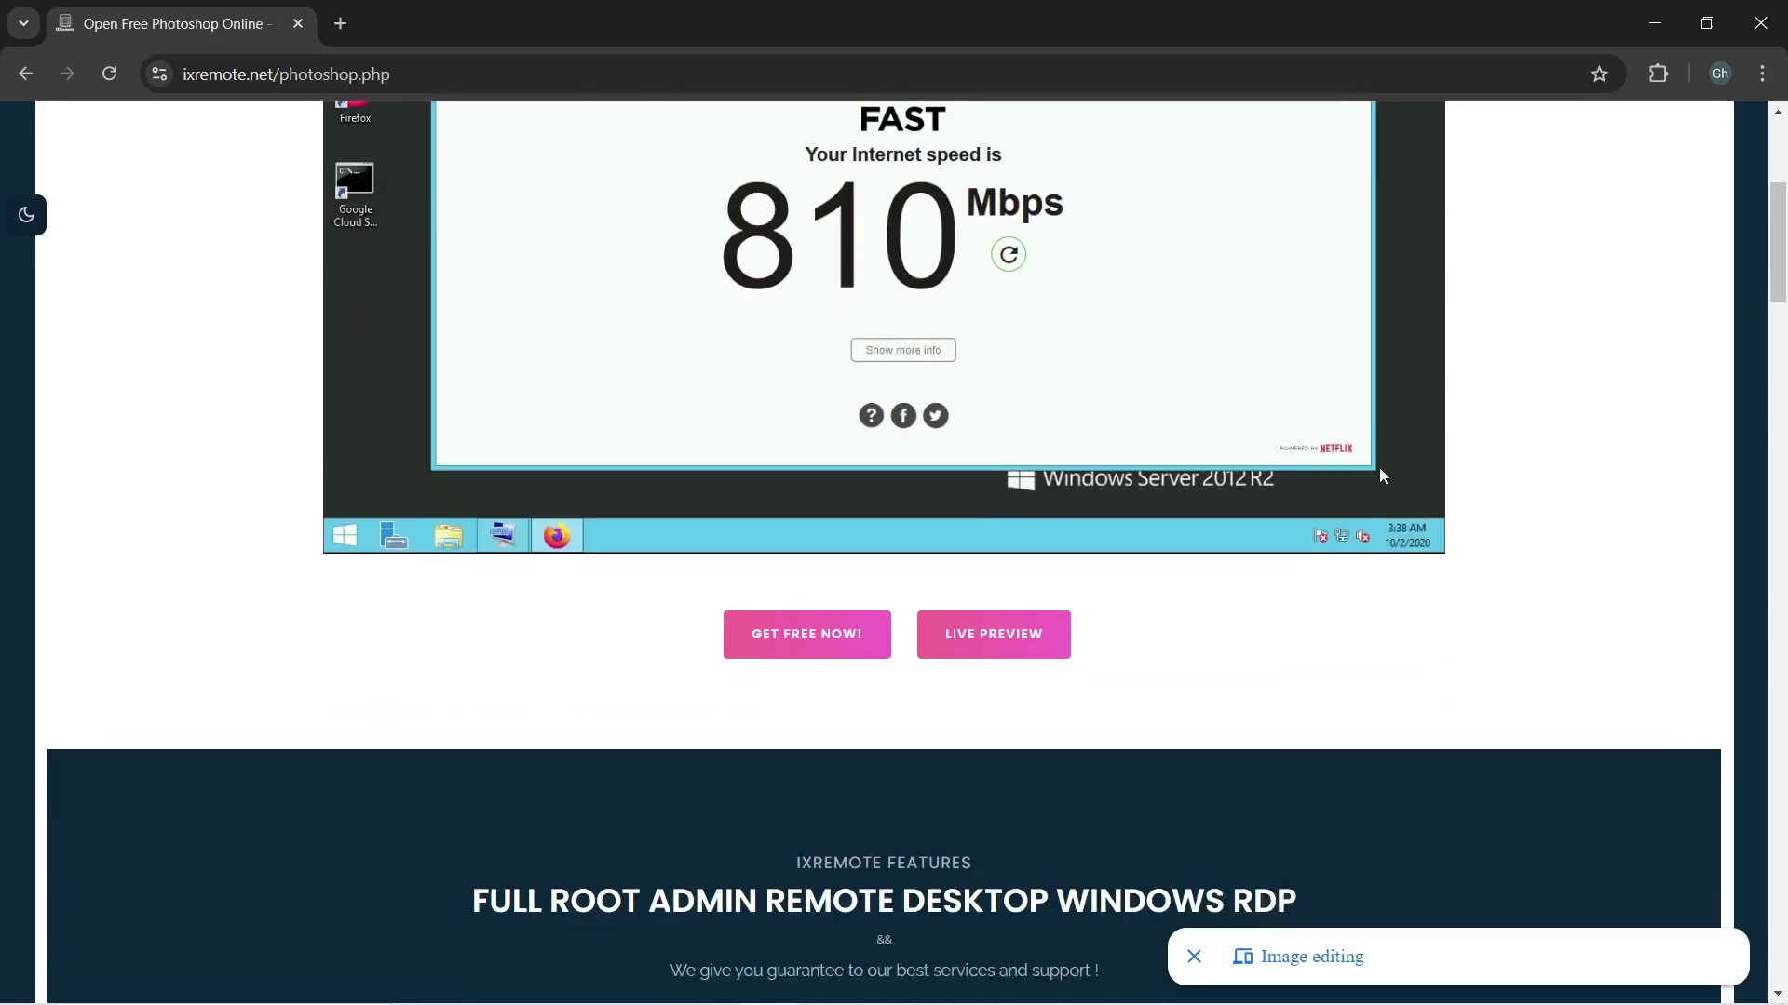
click(832, 643)
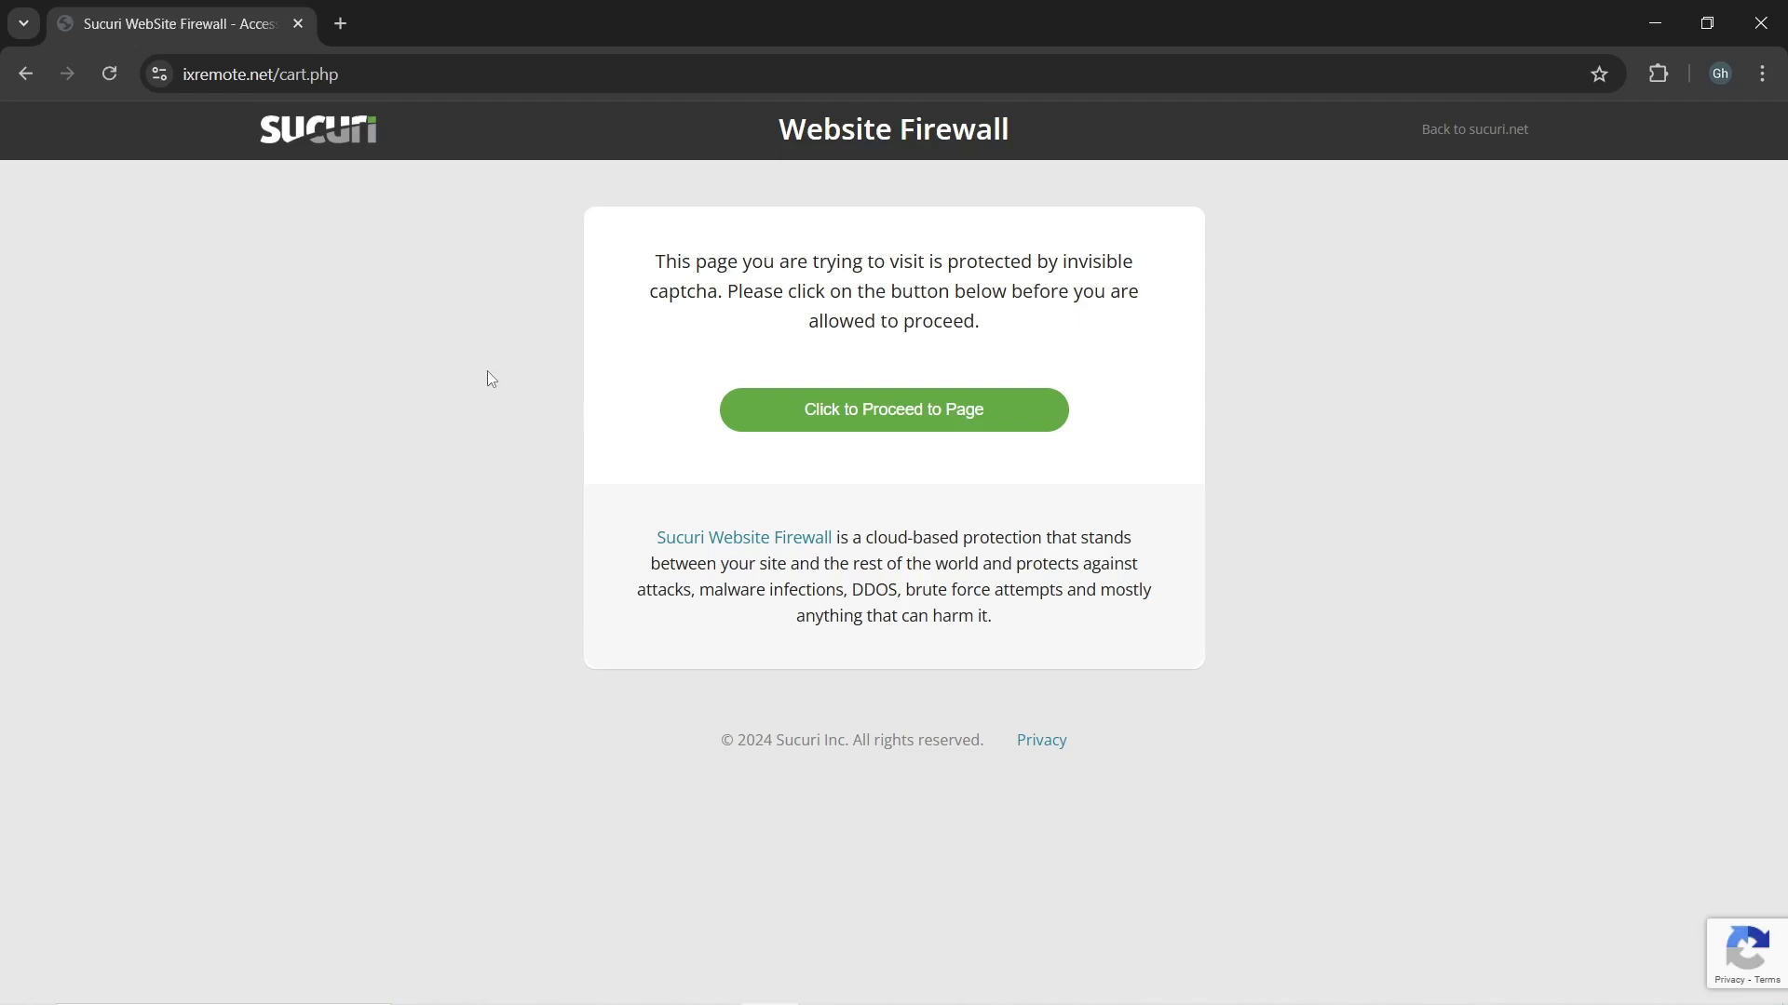
click(935, 427)
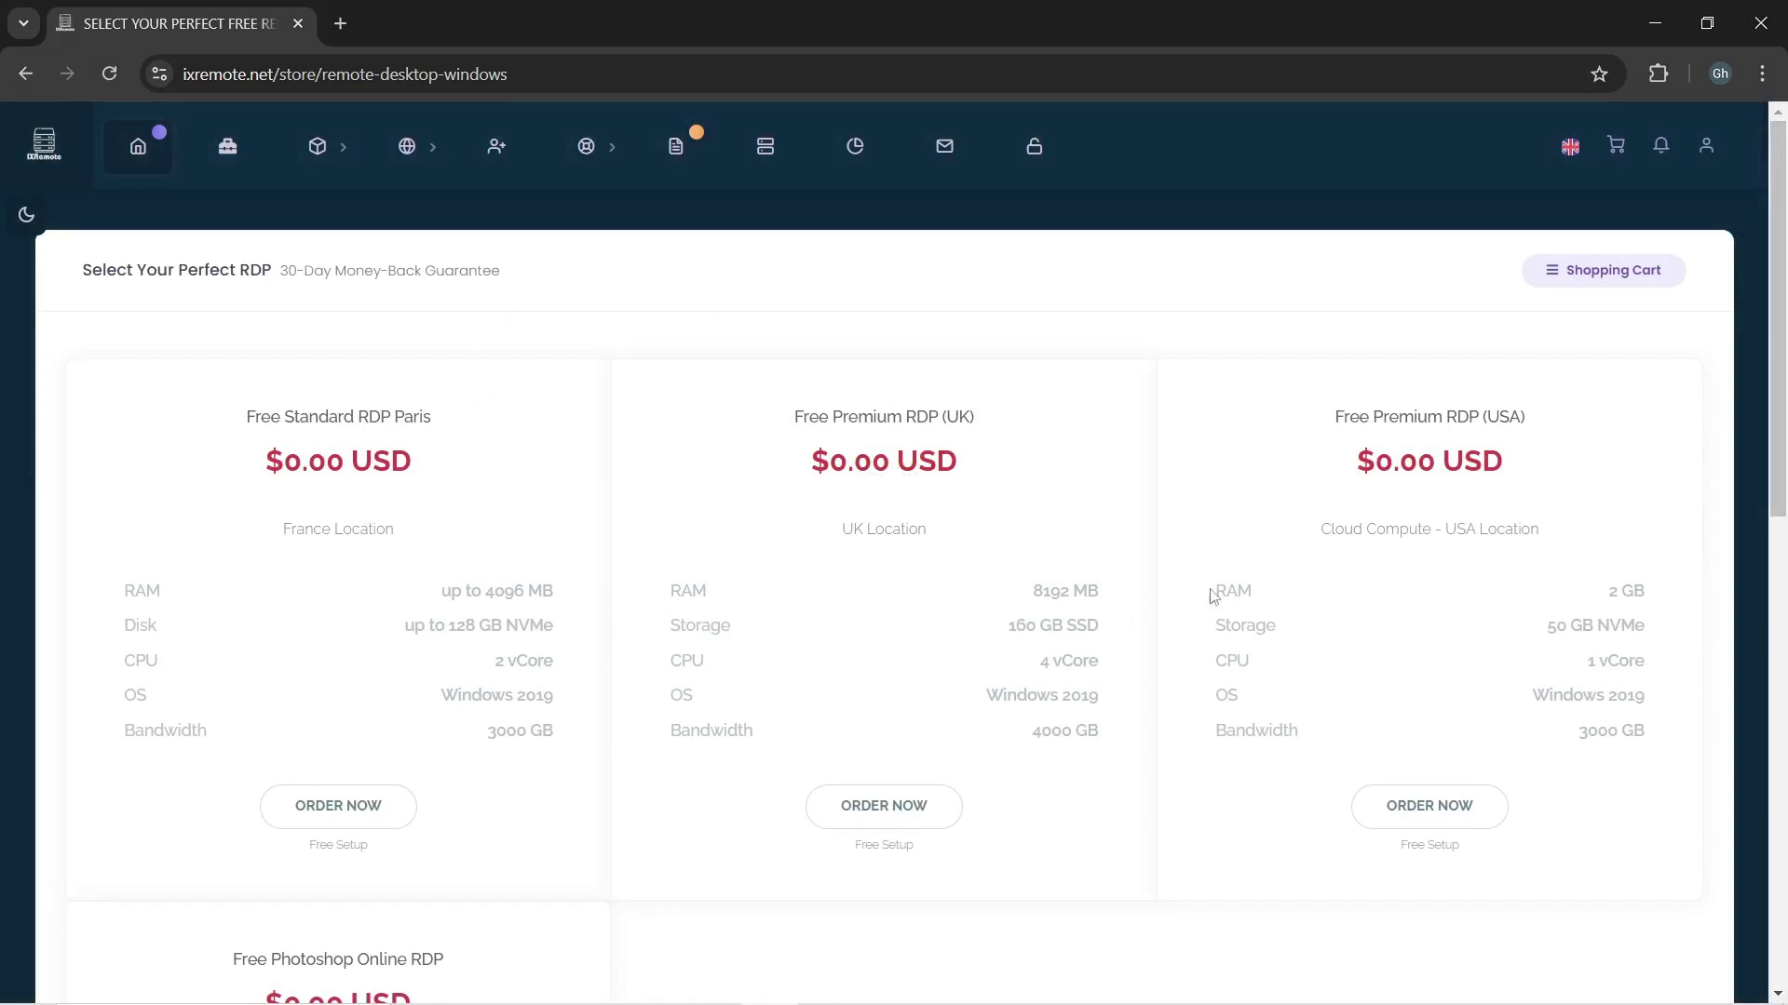
- Order the Free Standard RDP Paris plan from the store and continue from its configuration to the cart review
scroll(444, 571, down, 7)
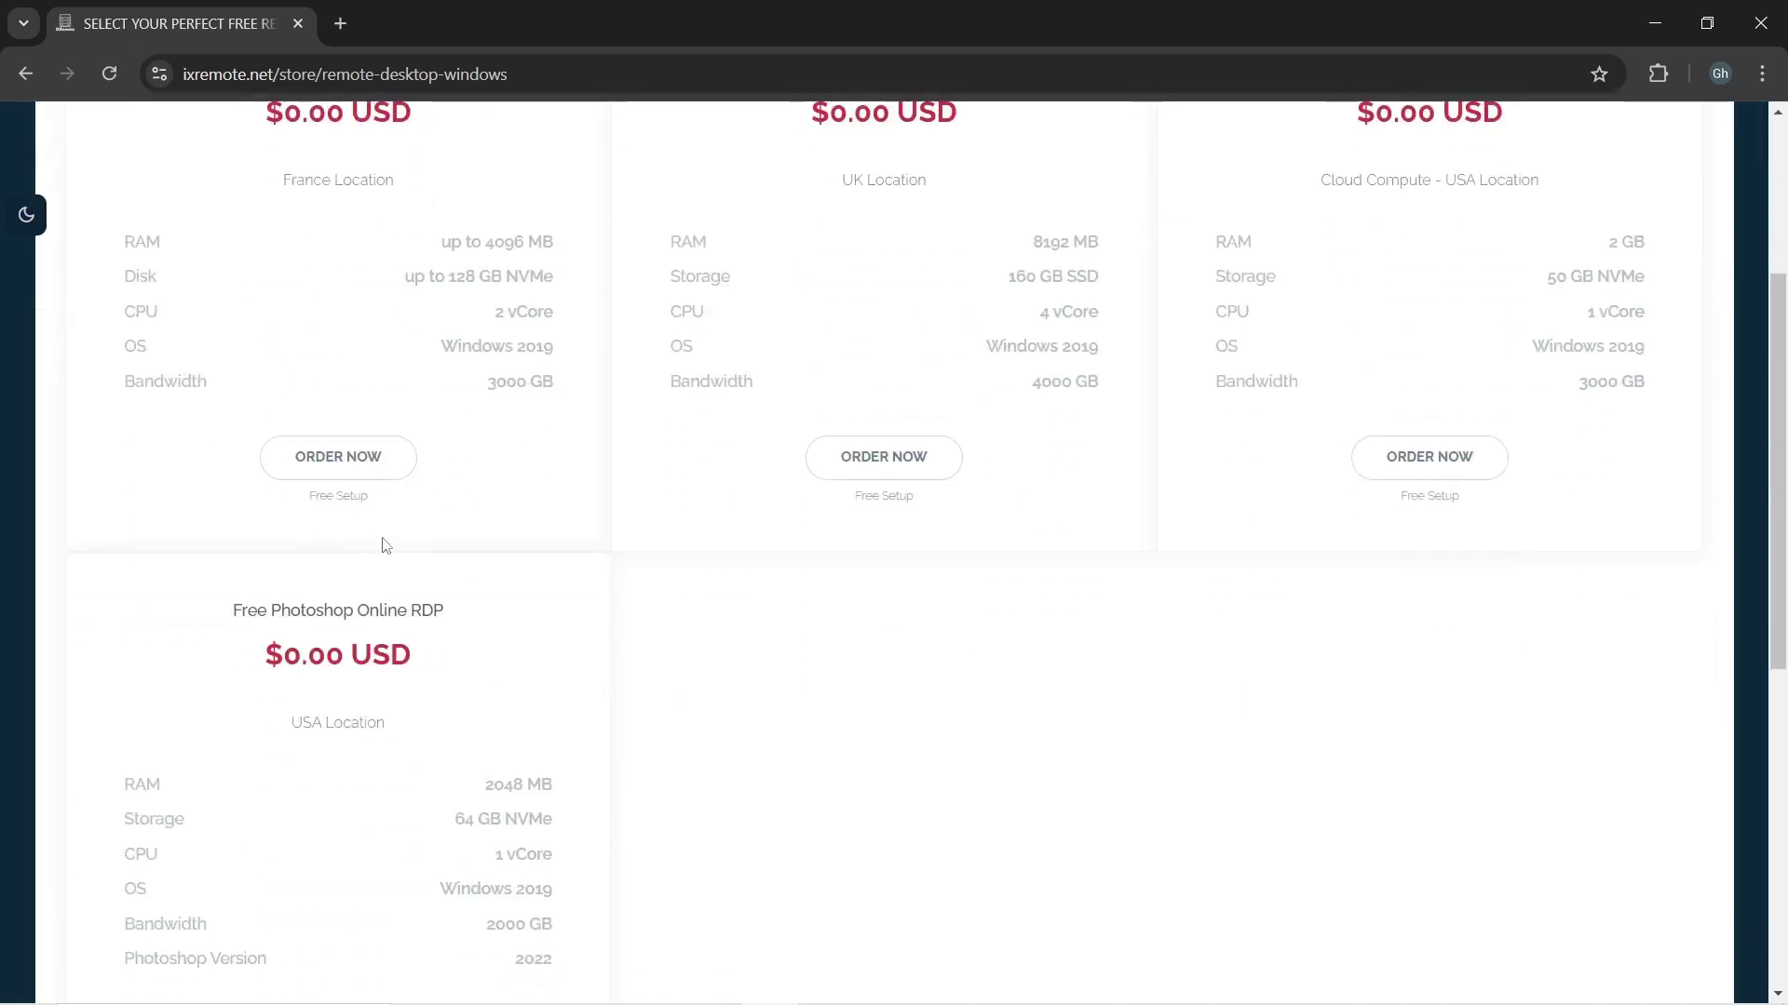
scroll(441, 621, up, 5)
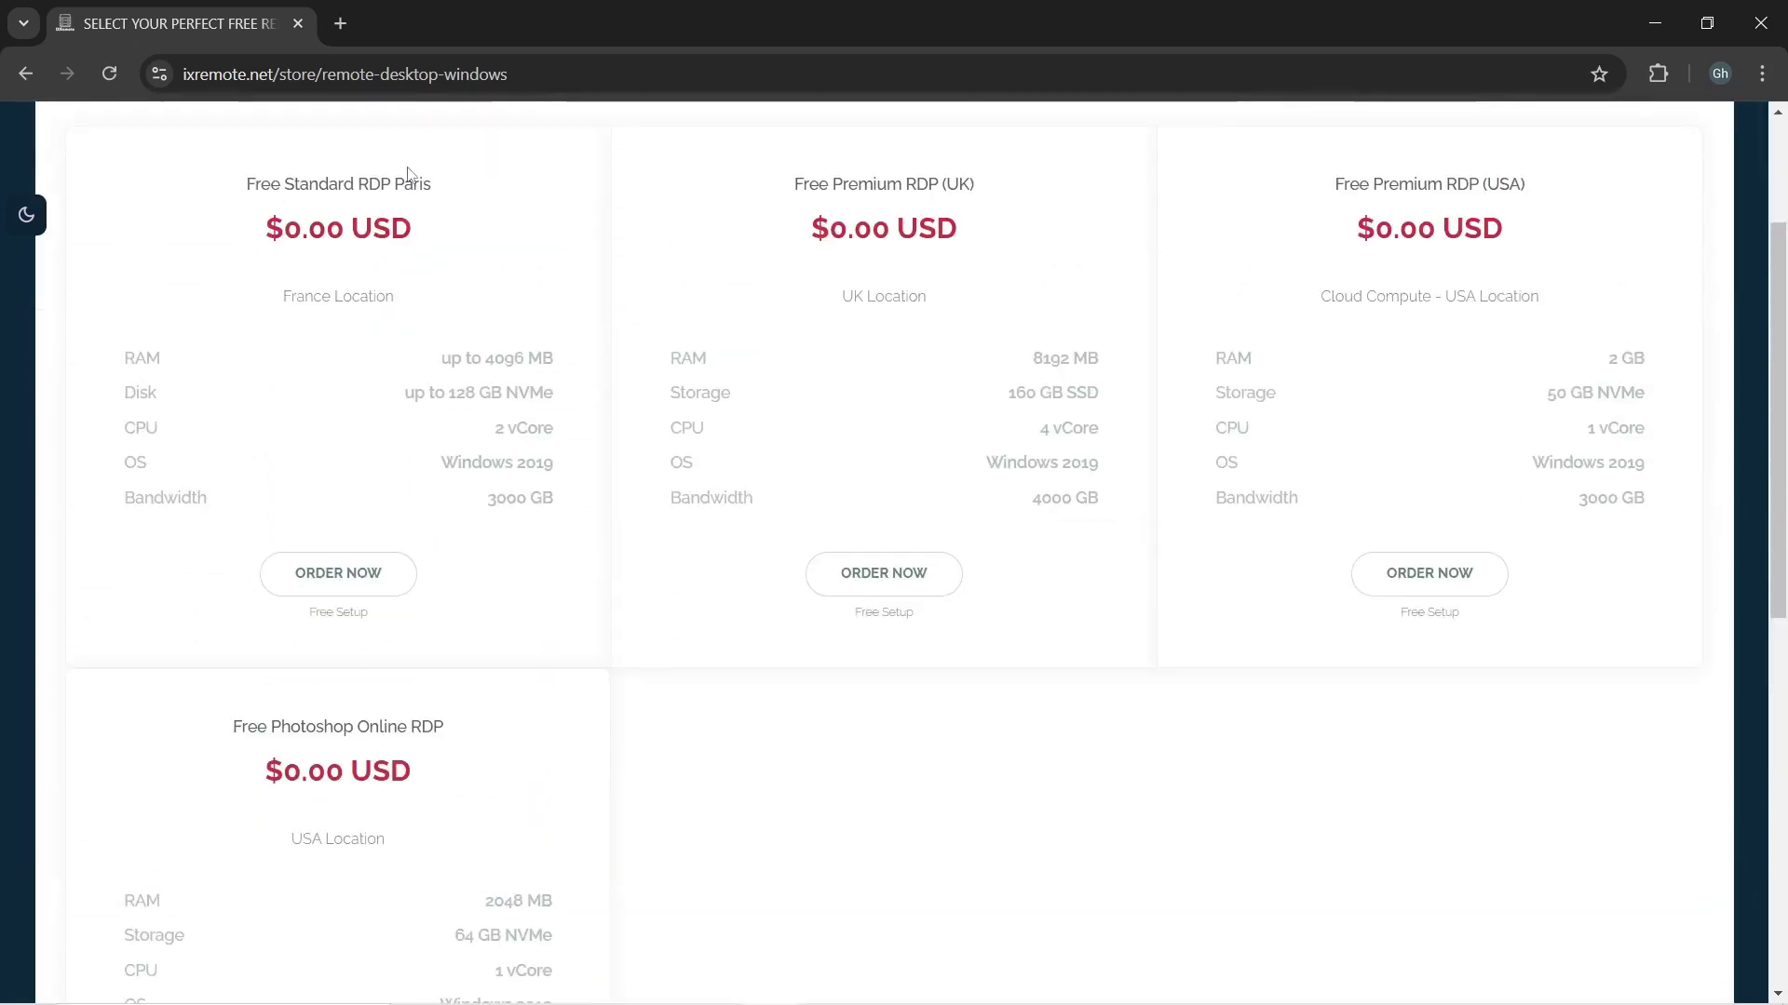
click(329, 574)
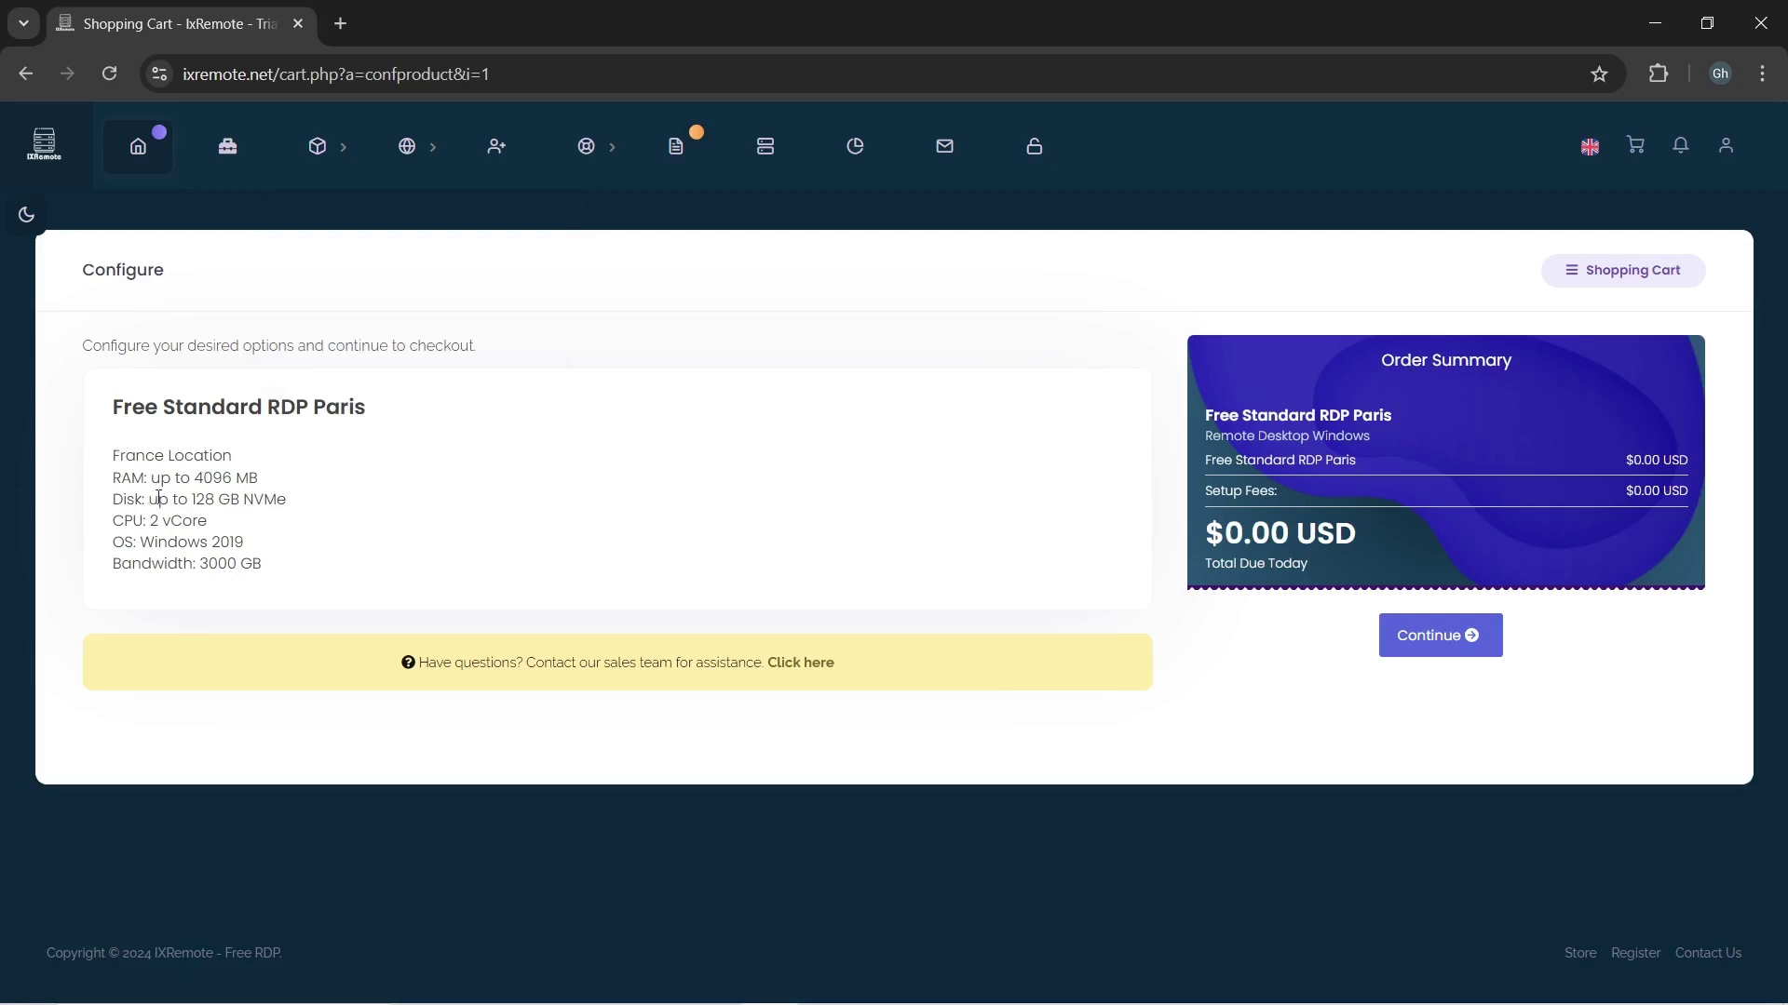
drag(257, 484, 194, 484)
click(277, 481)
click(1458, 645)
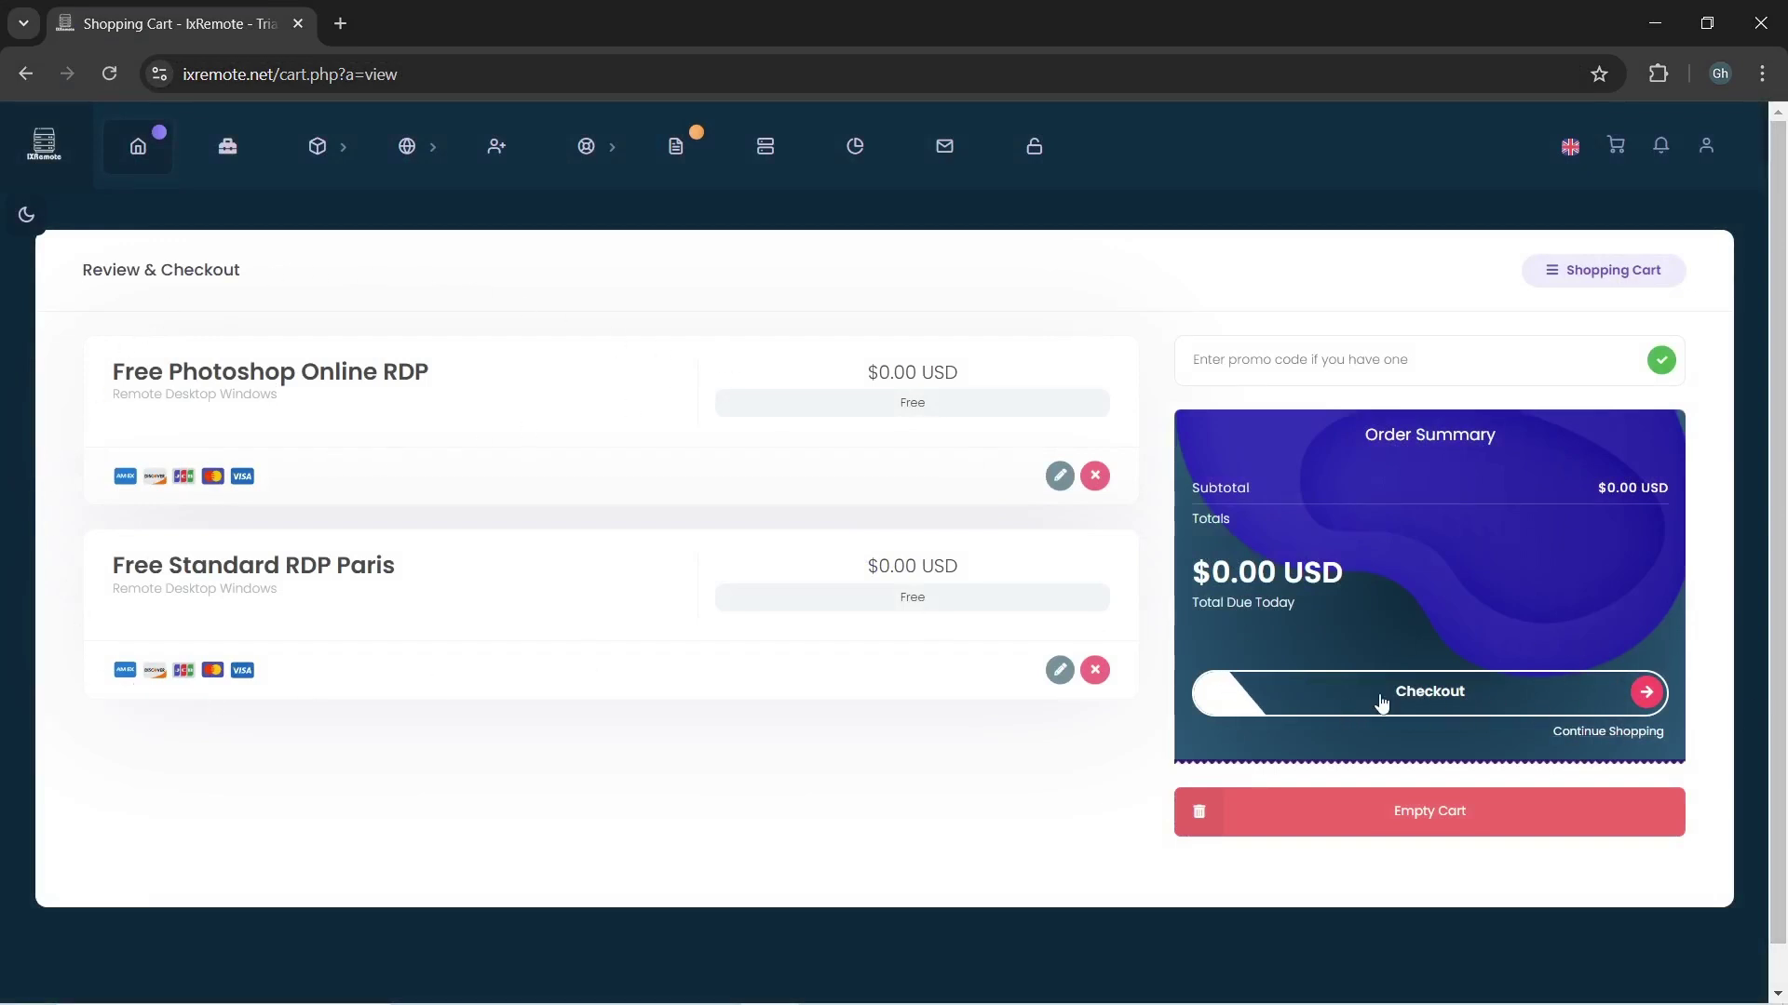
- Proceed to checkout with a new account and check the billing details against the US address generator page
click(1445, 704)
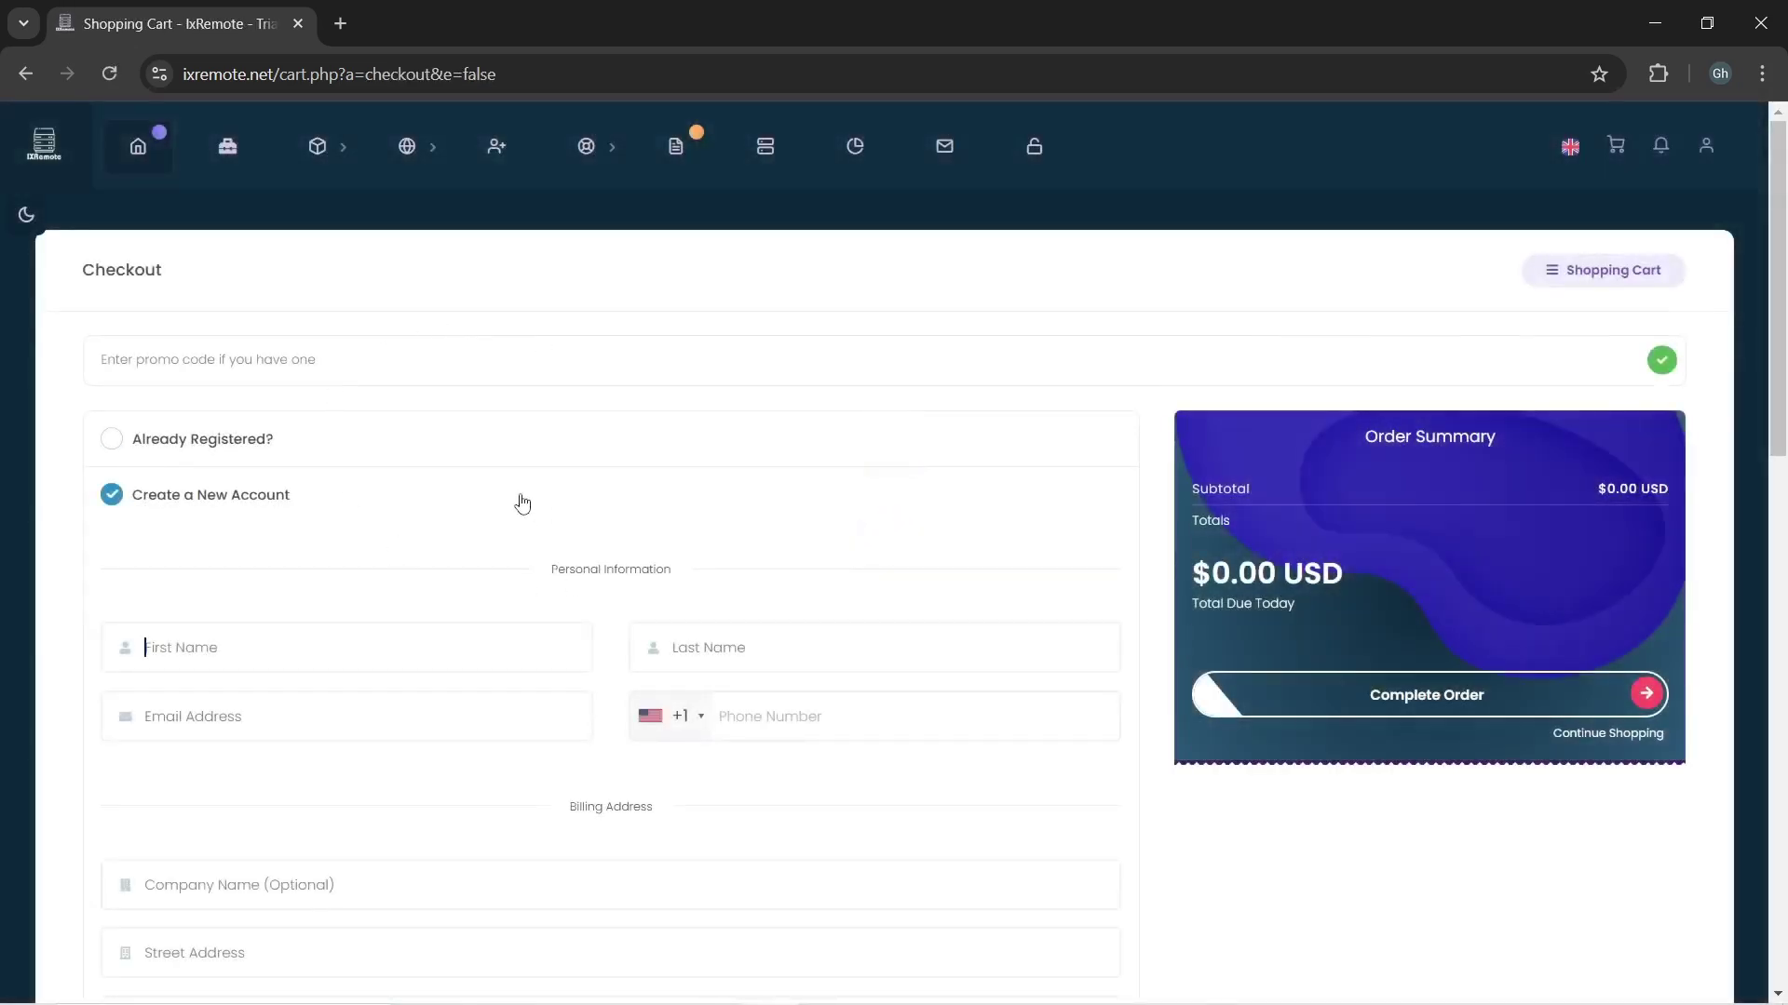
scroll(274, 510, down, 1)
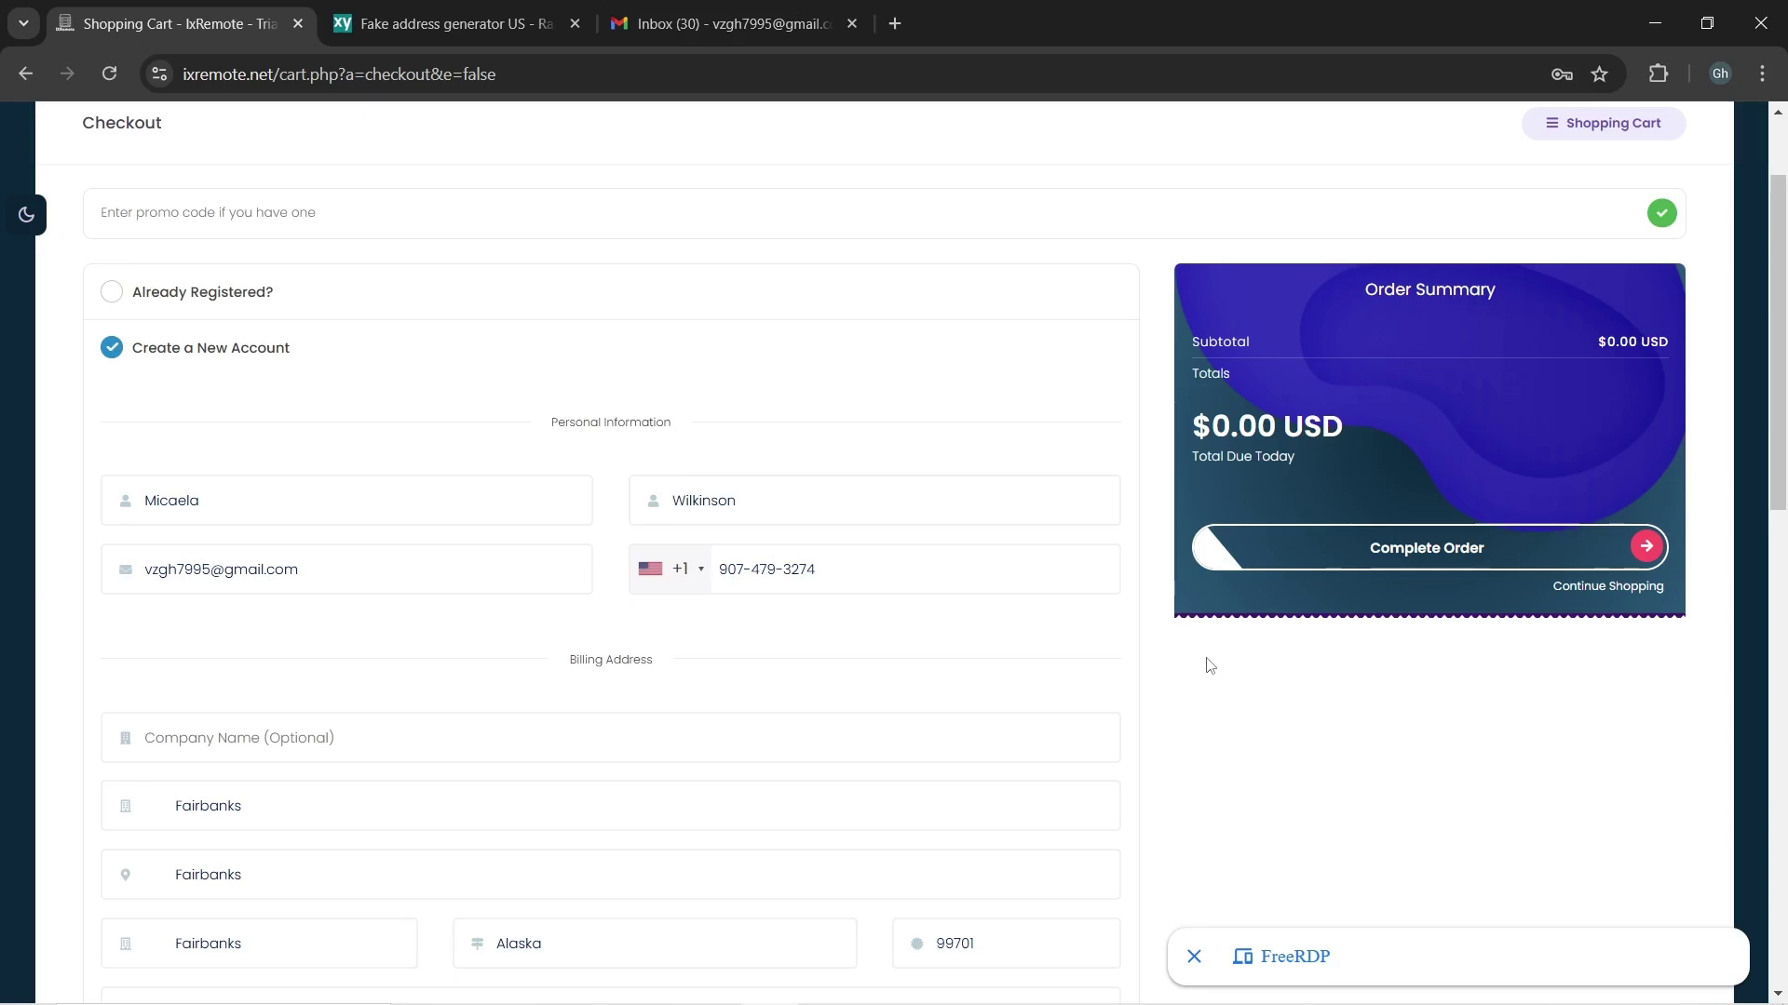
click(453, 8)
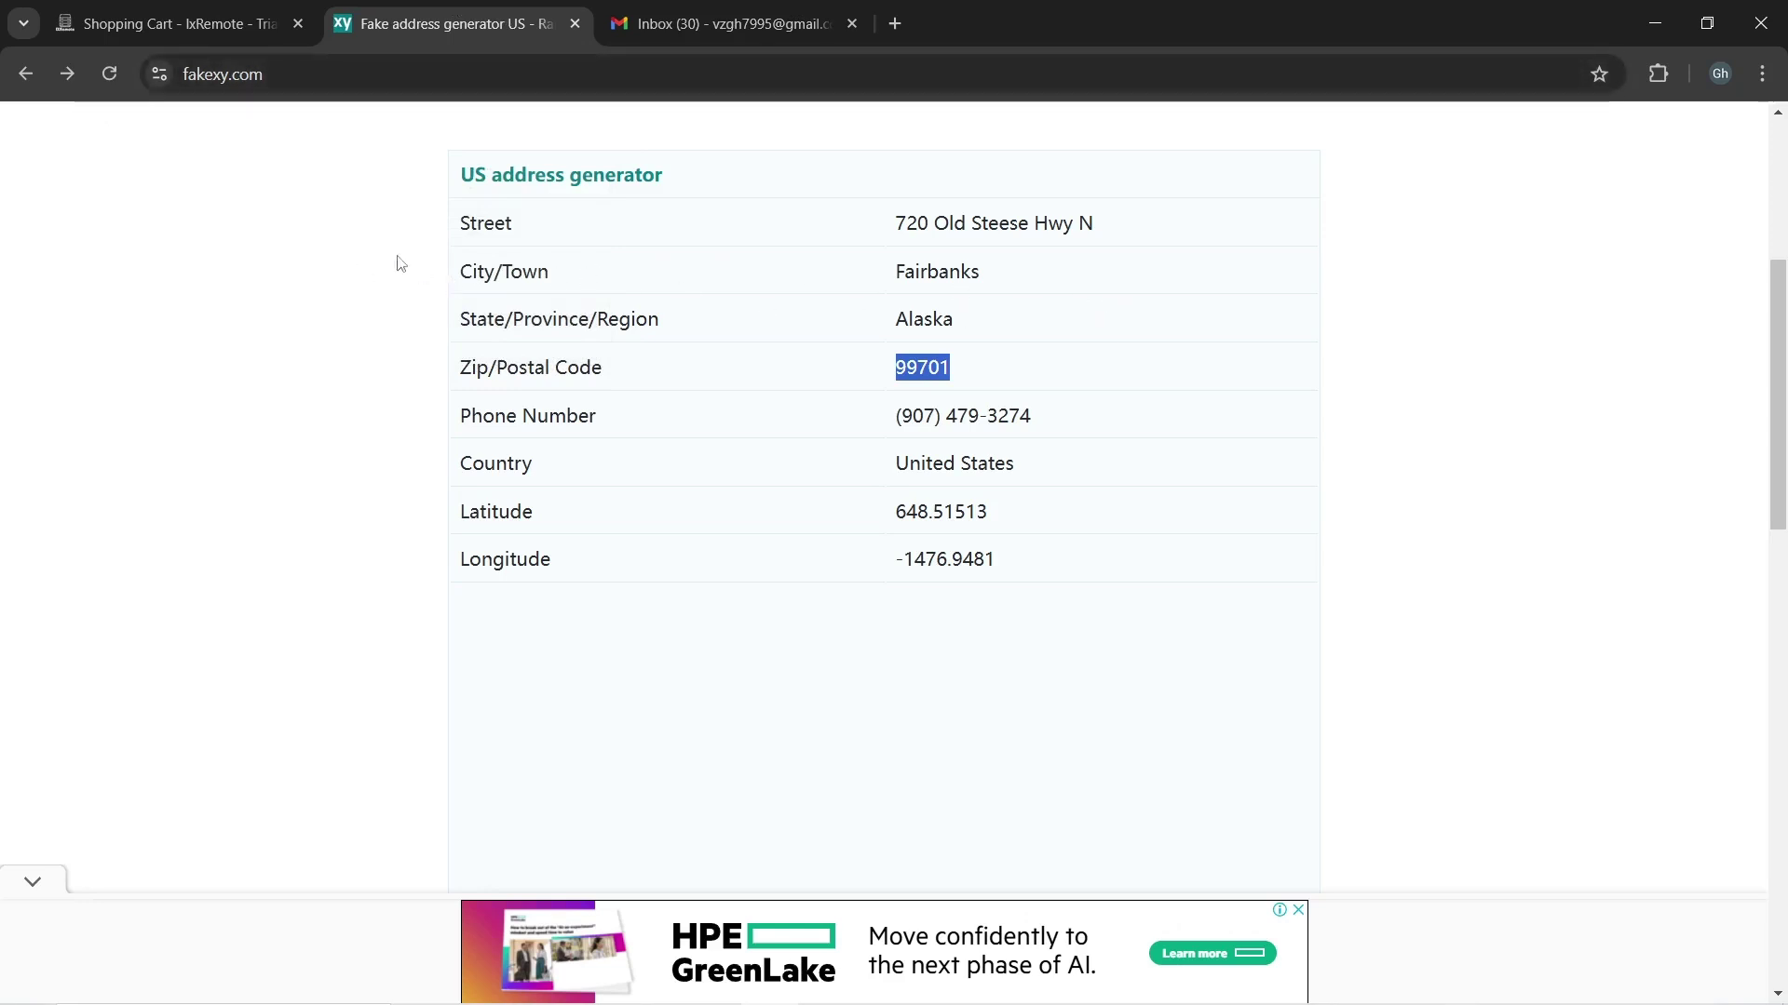
click(253, 25)
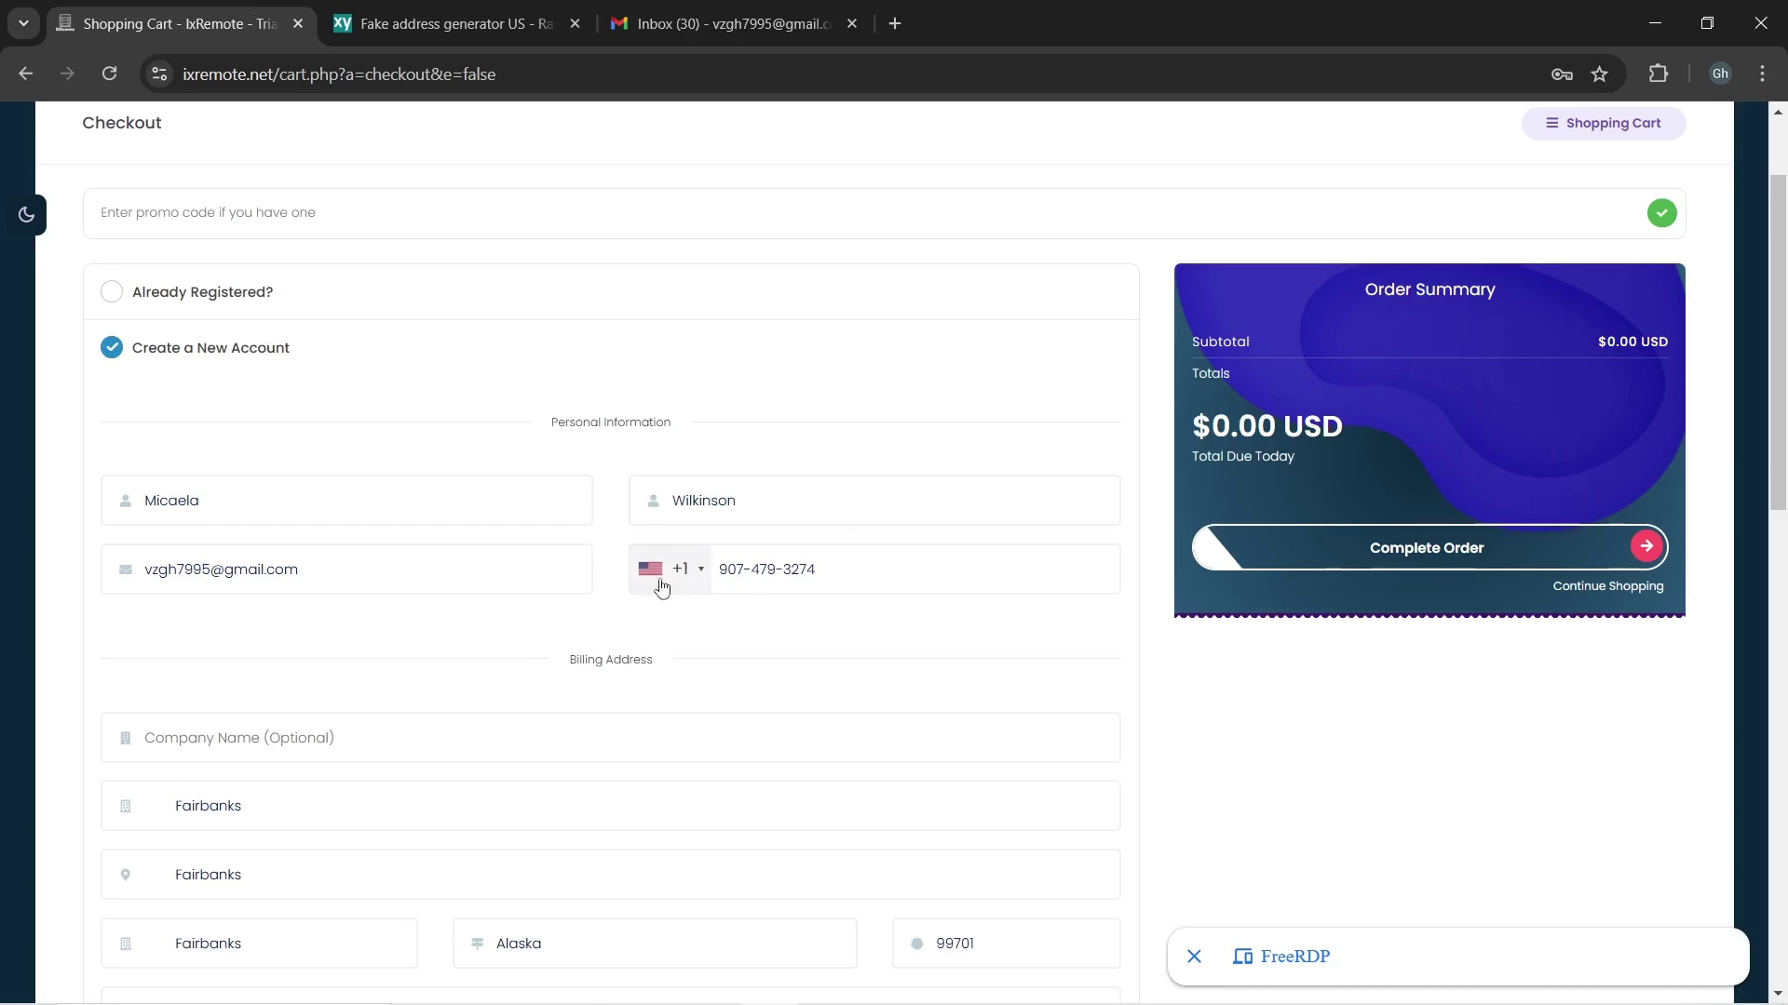
- Agree to the Terms of Service on the checkout form and complete the order
scroll(785, 439, down, 14)
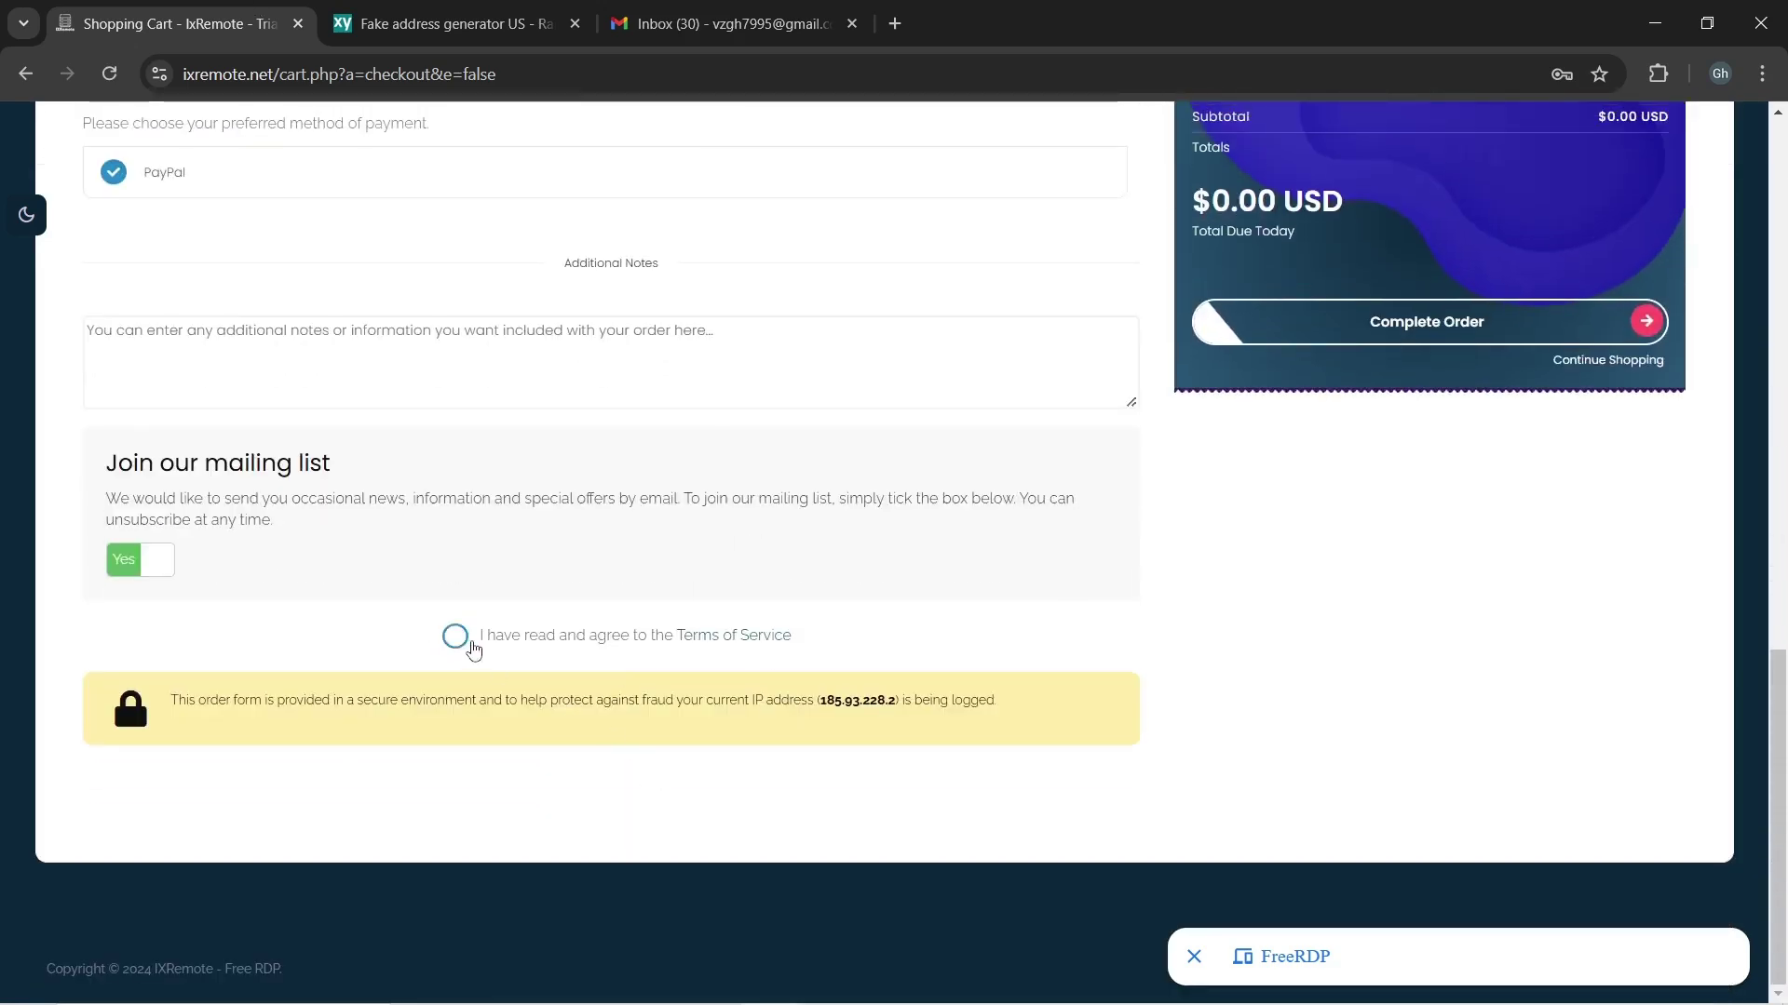
click(455, 636)
scroll(1303, 559, up, 5)
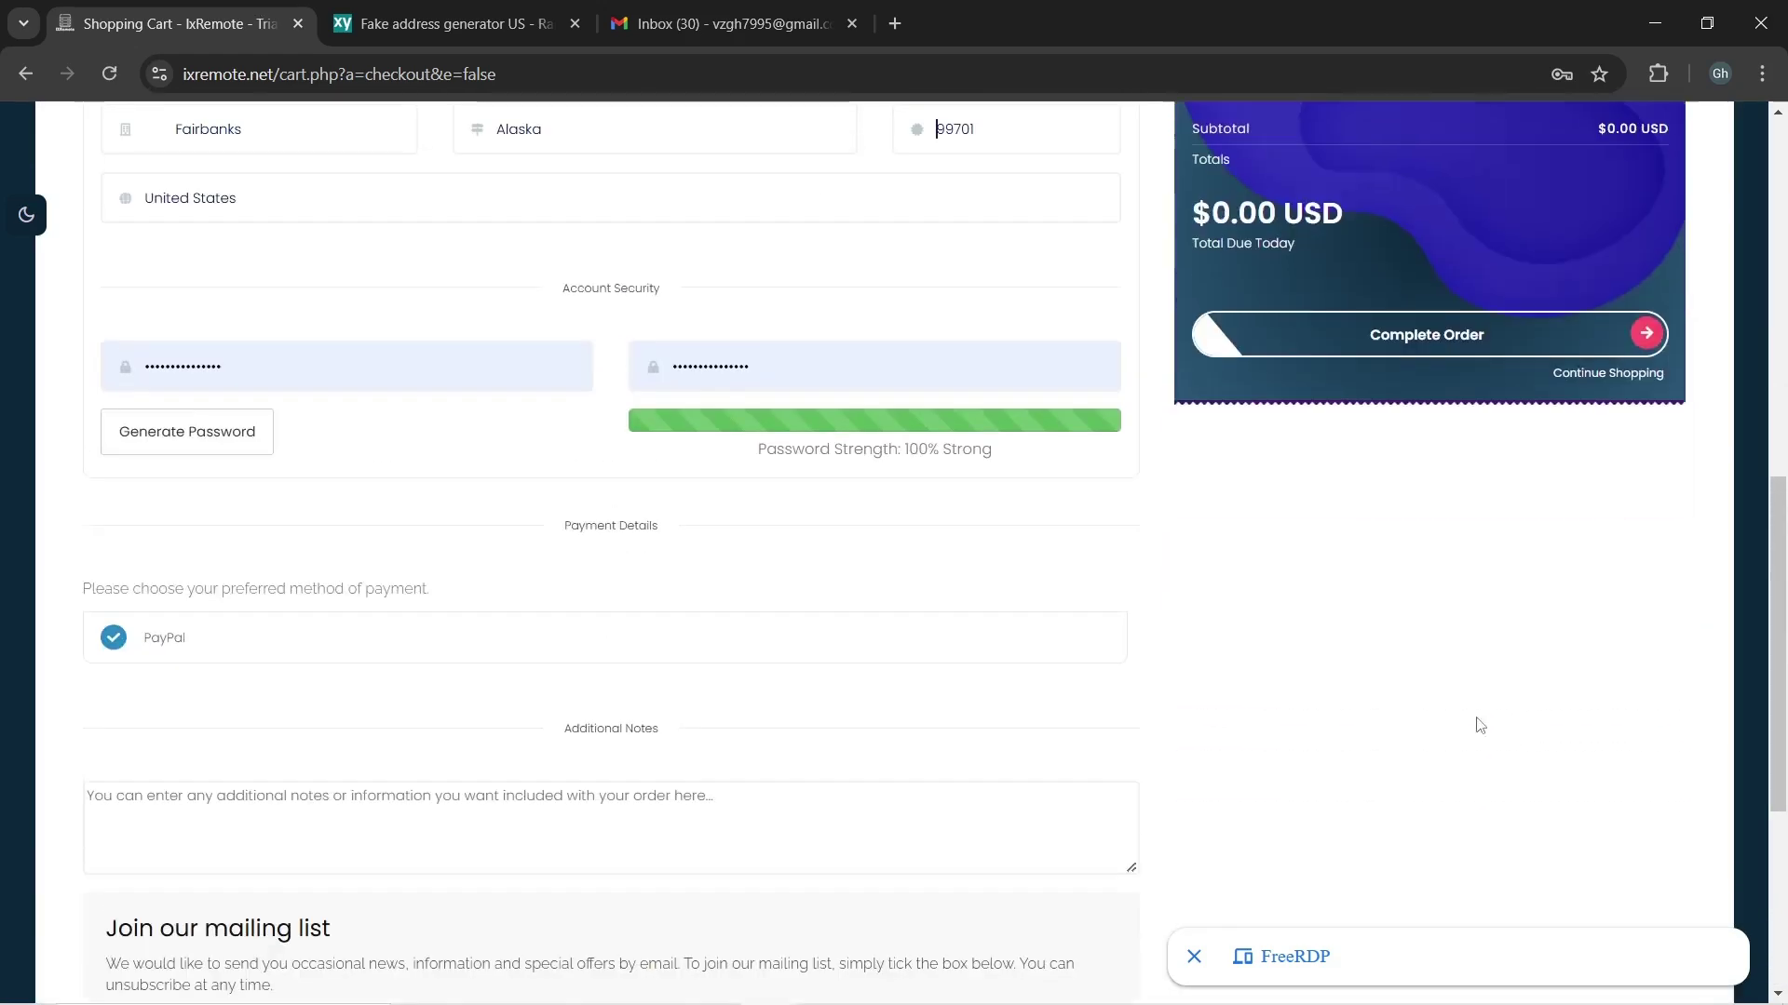
click(1425, 324)
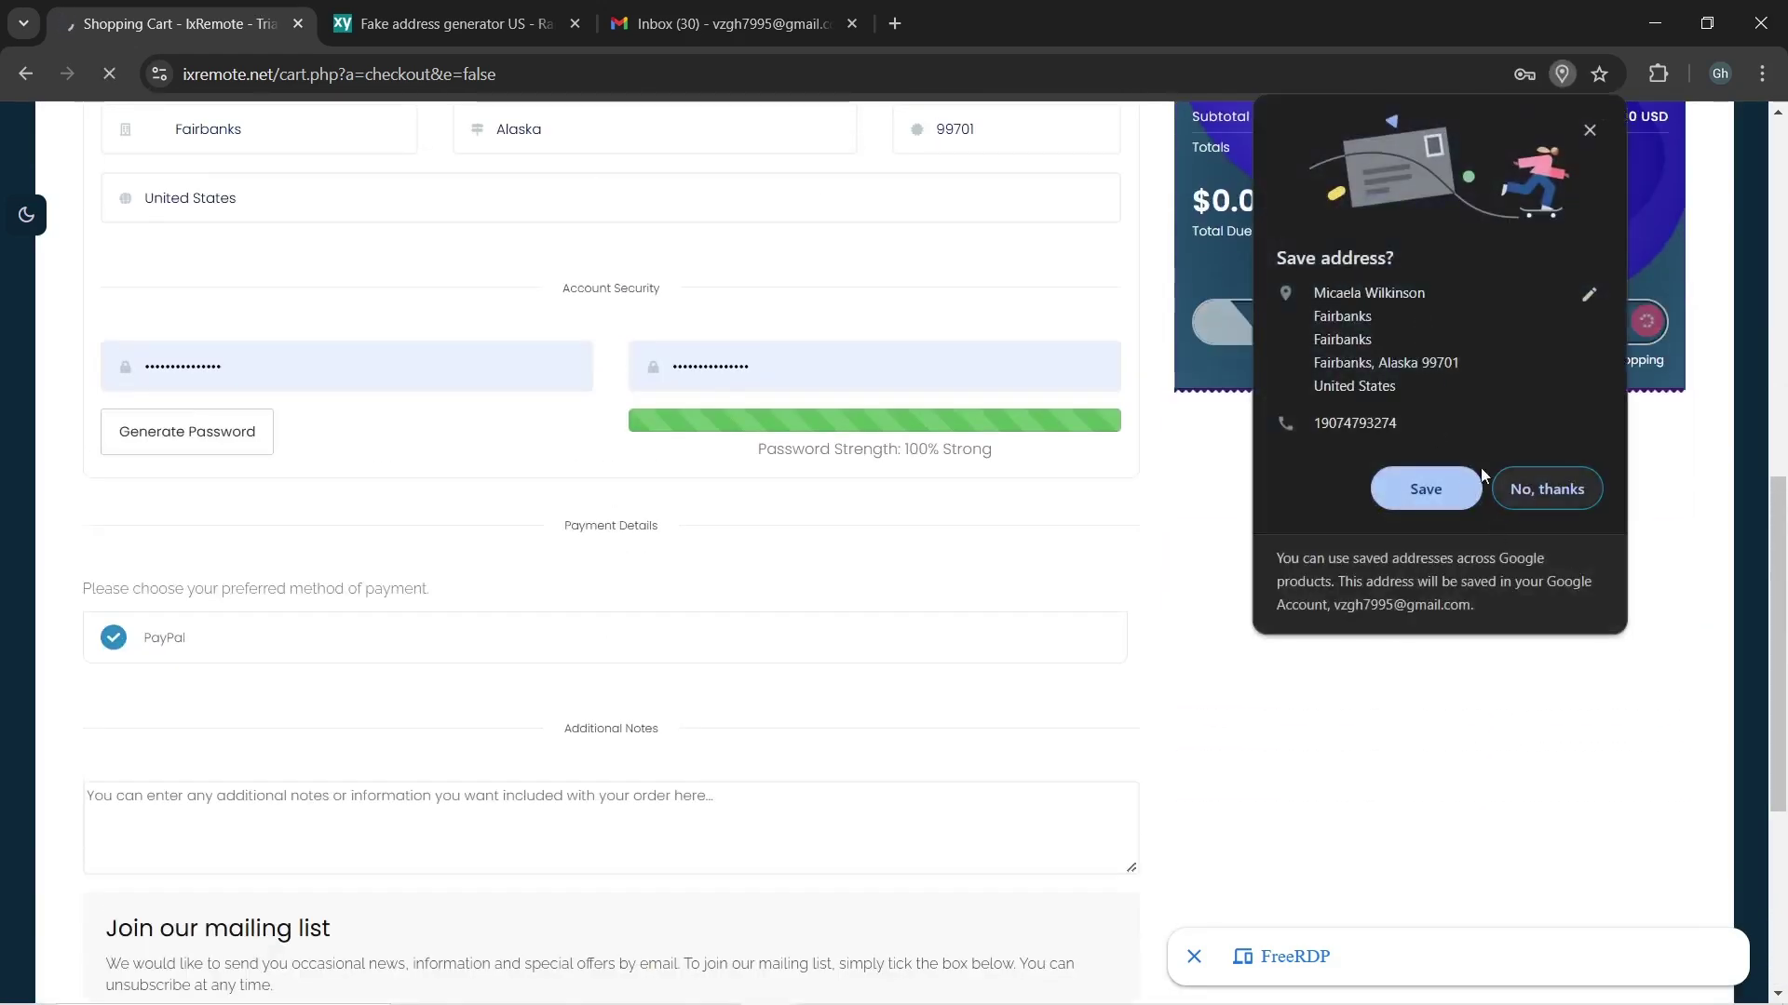
- Save the billing address in the browser while the order is being processed
scroll(1110, 427, up, 5)
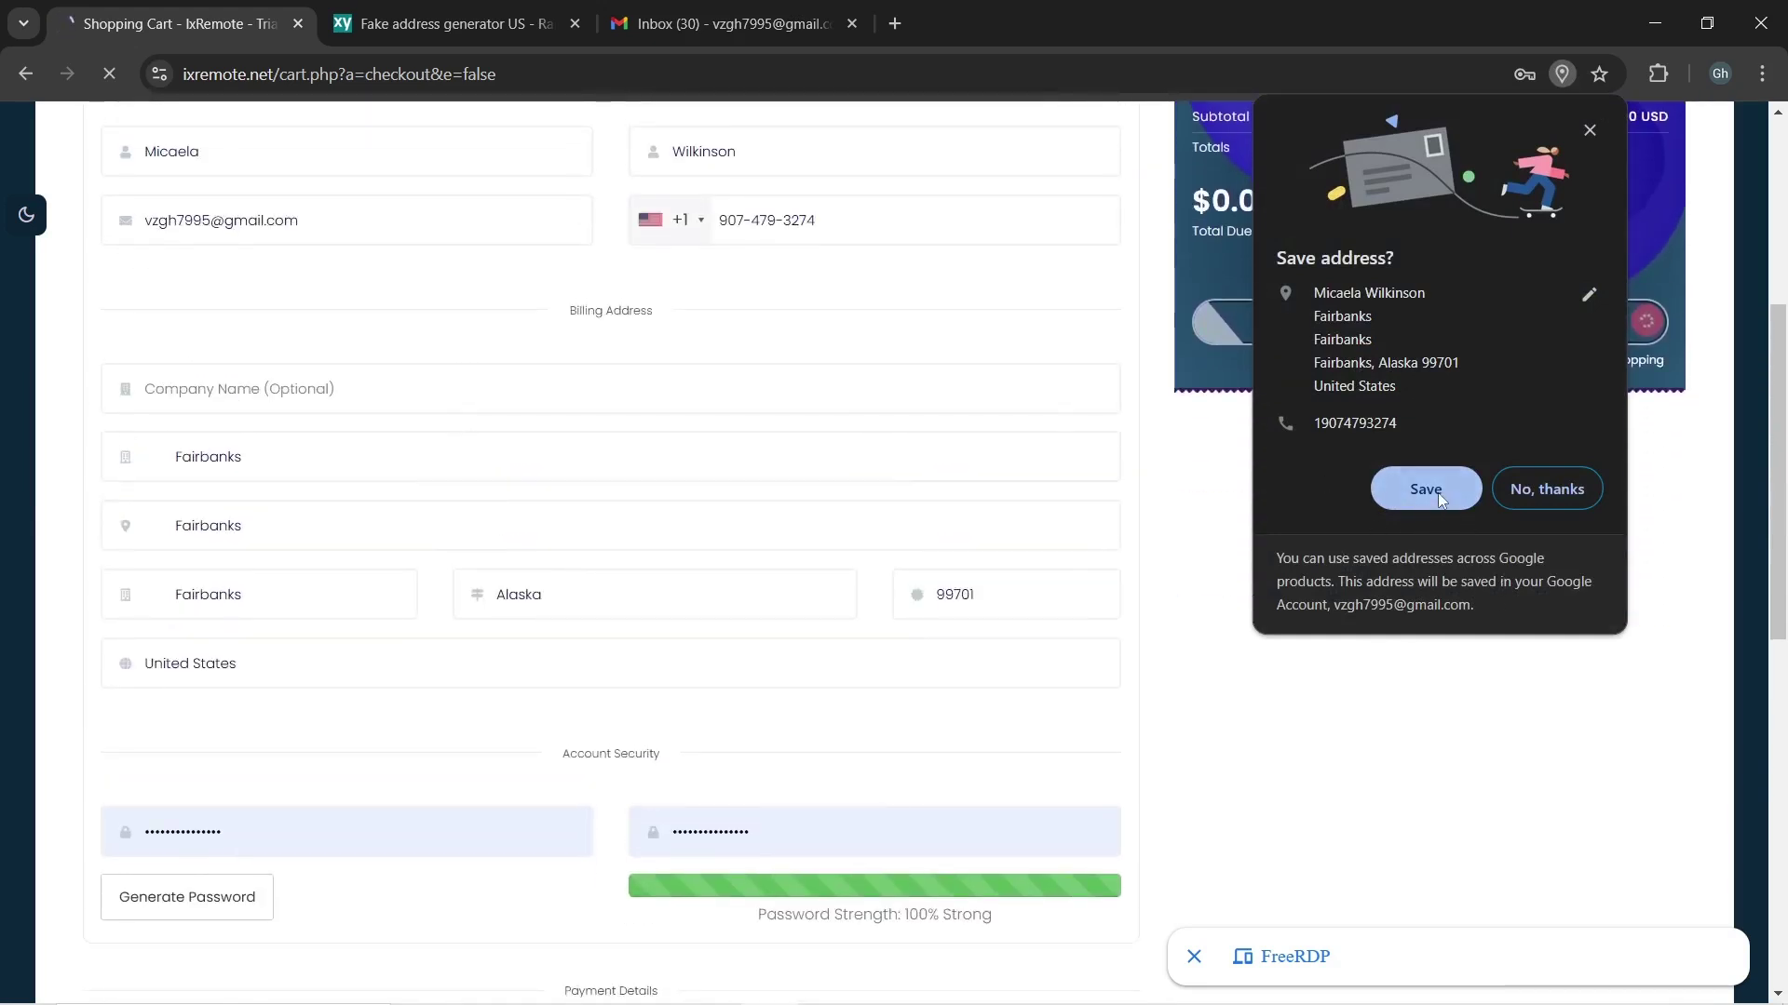
click(1425, 489)
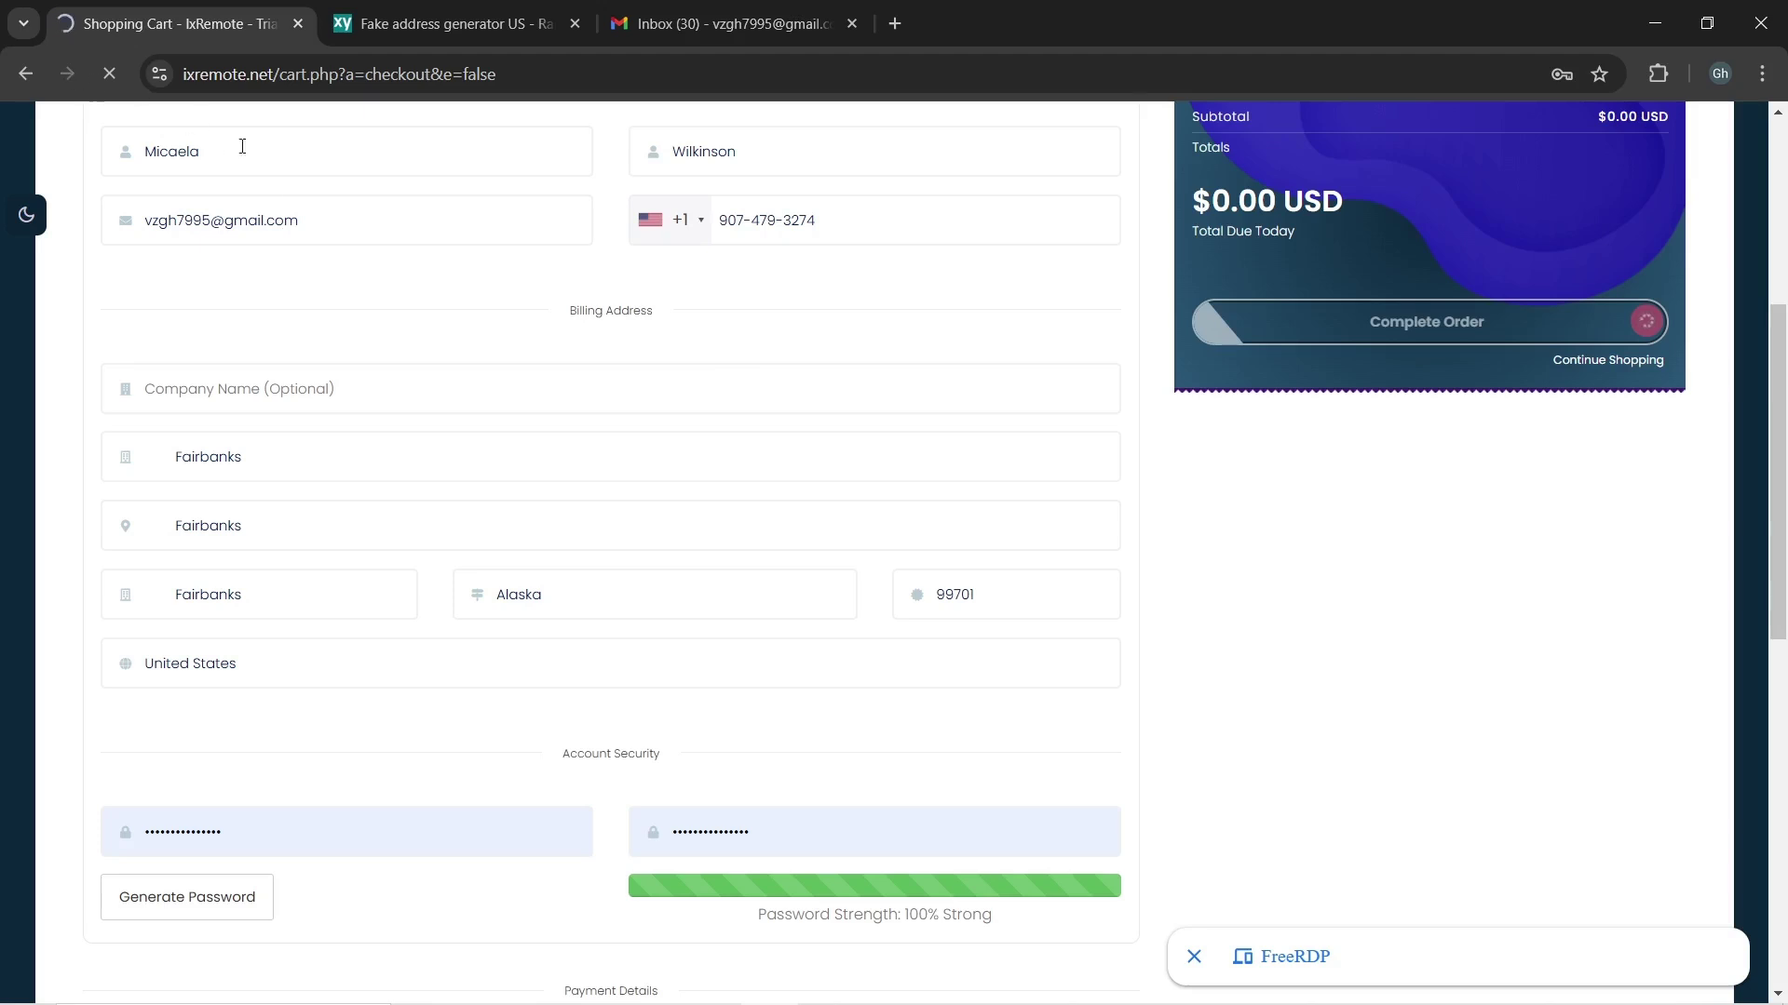
scroll(774, 339, up, 5)
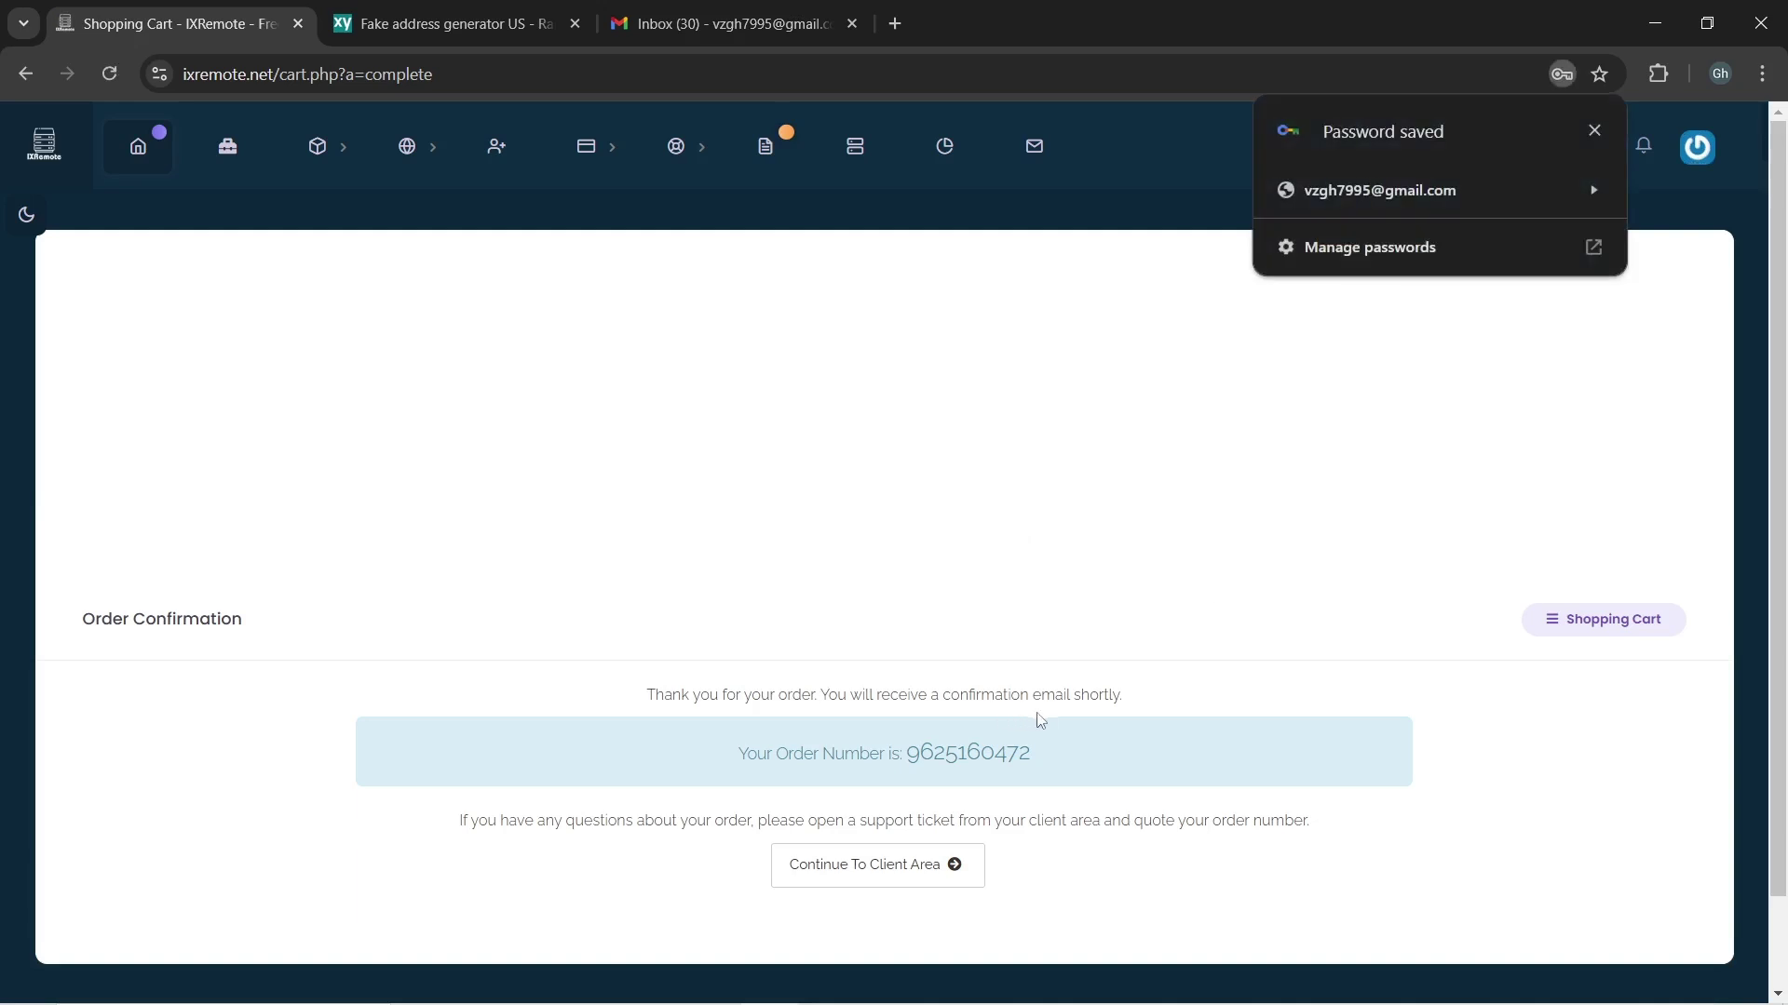
- Switch to the Gmail inbox and refresh it to check for the order confirmation email
scroll(934, 842, down, 1)
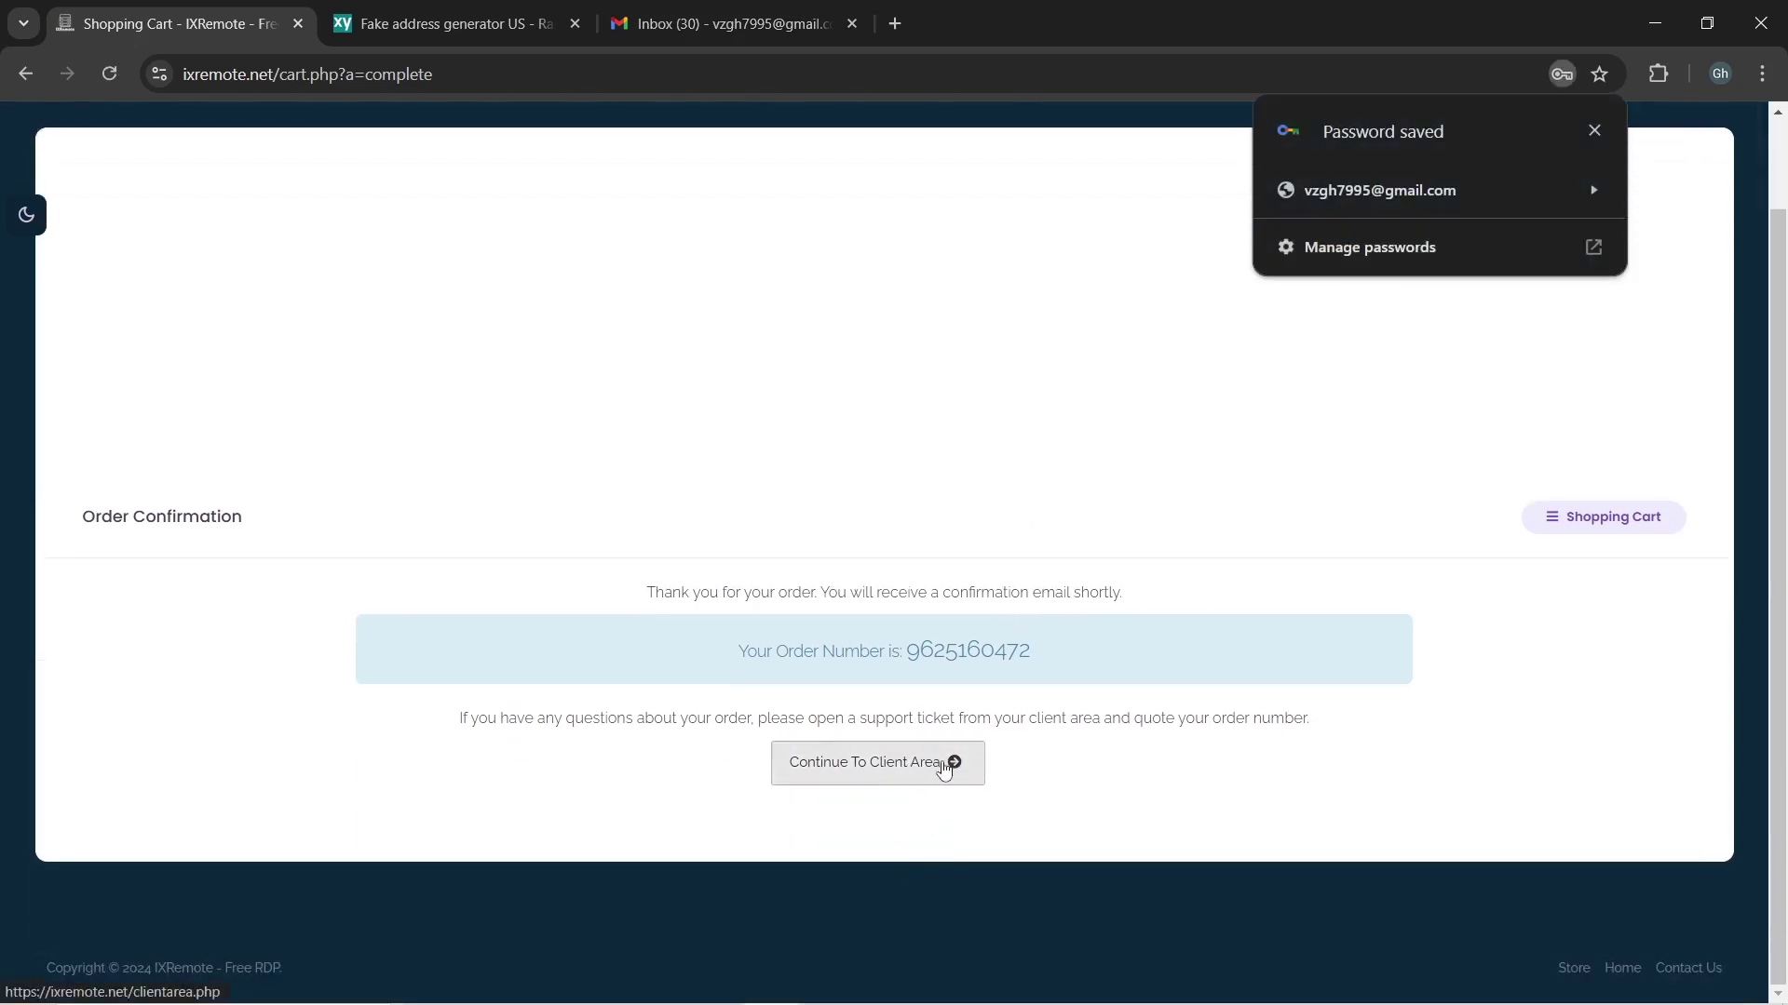
click(731, 13)
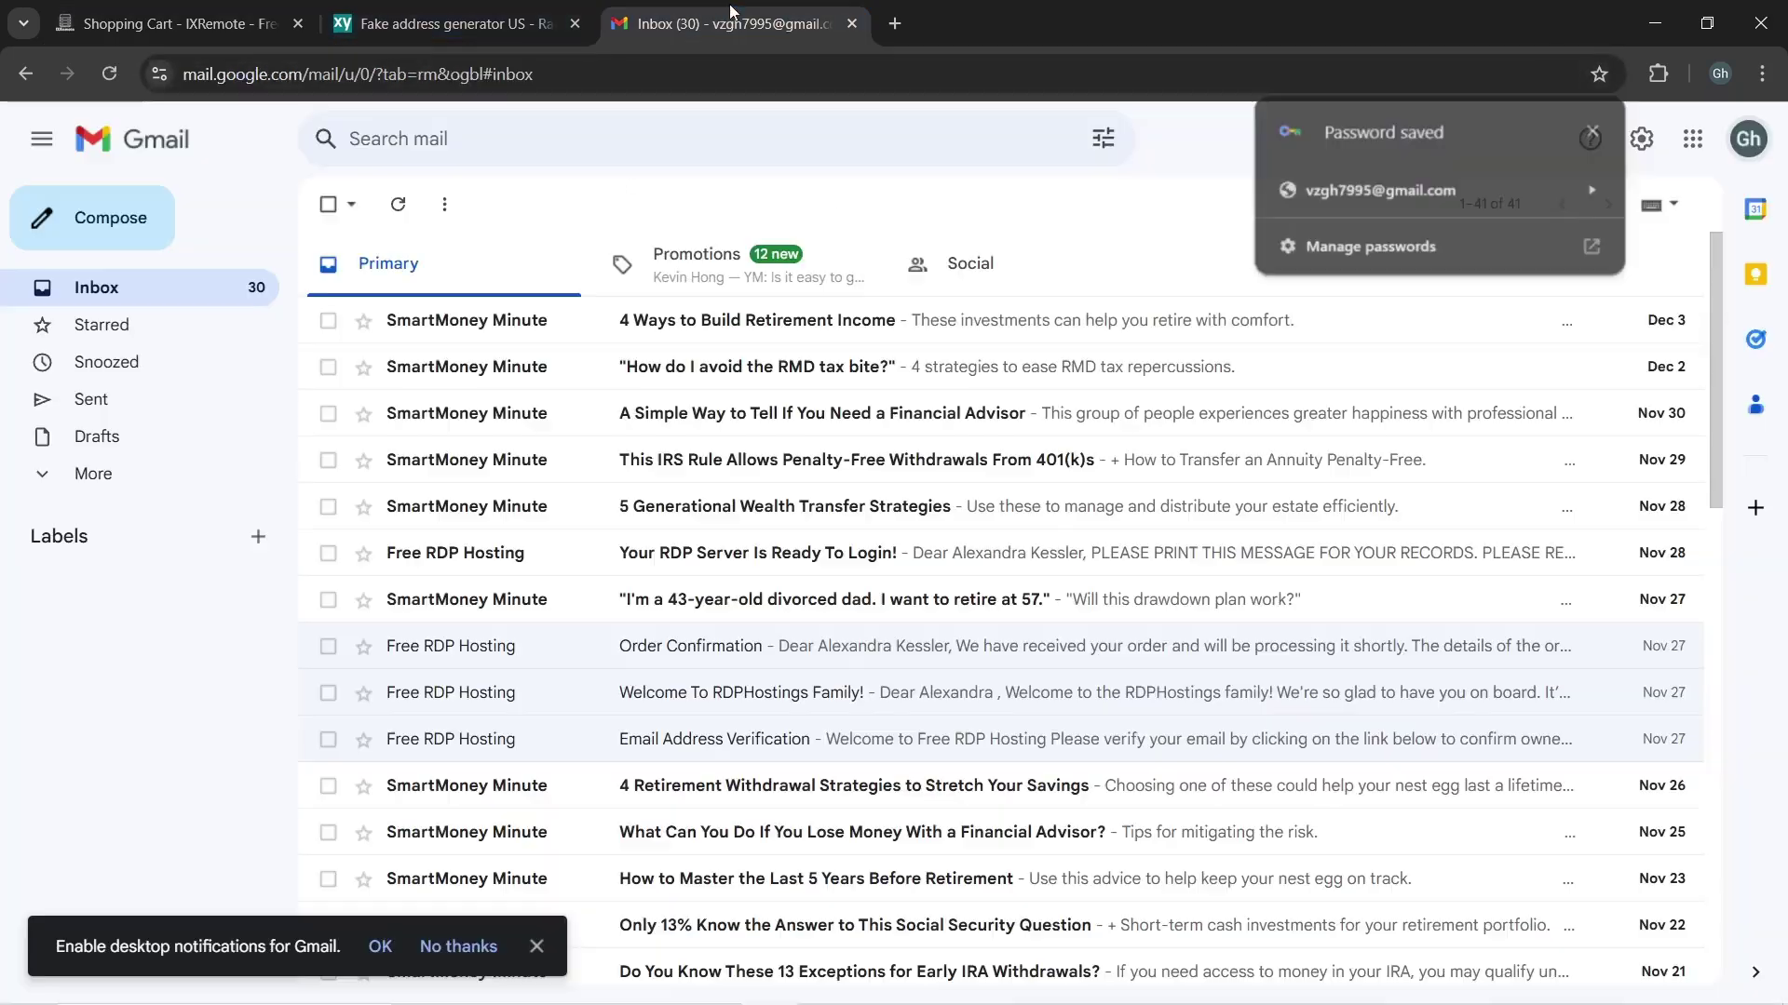
click(399, 204)
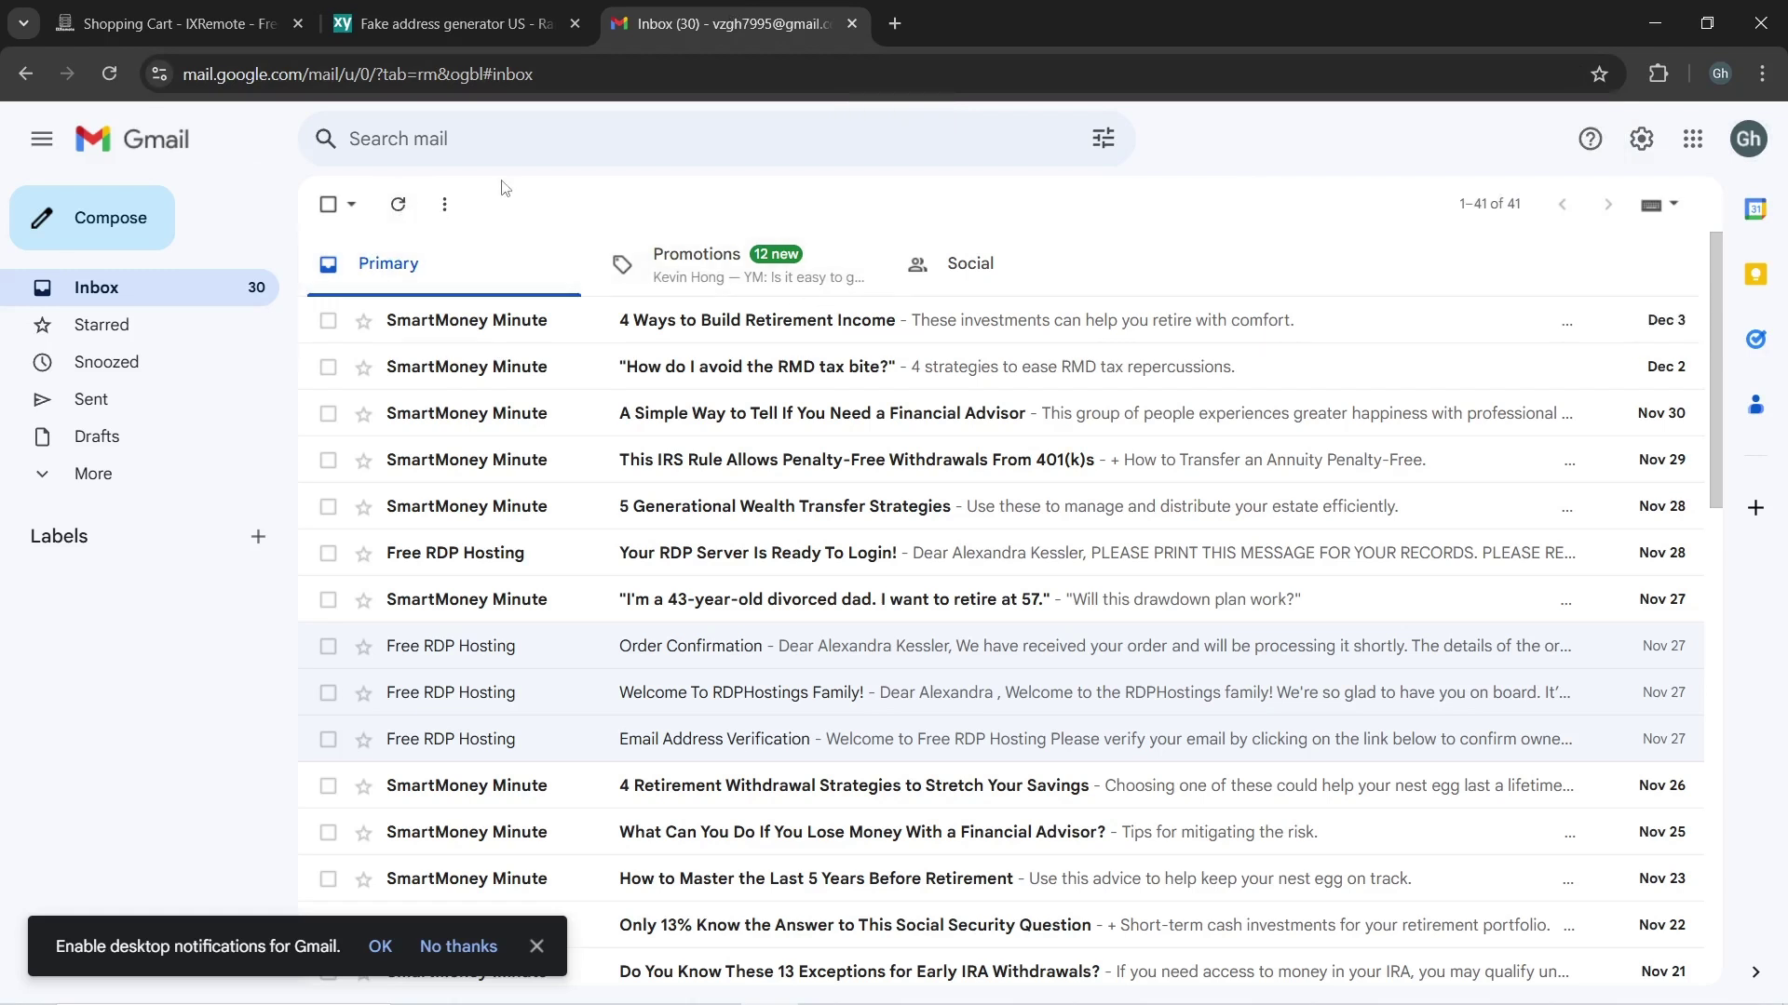
click(403, 199)
- Return to the order confirmation, continue to the client area and open the list of purchased services
click(177, 23)
click(845, 783)
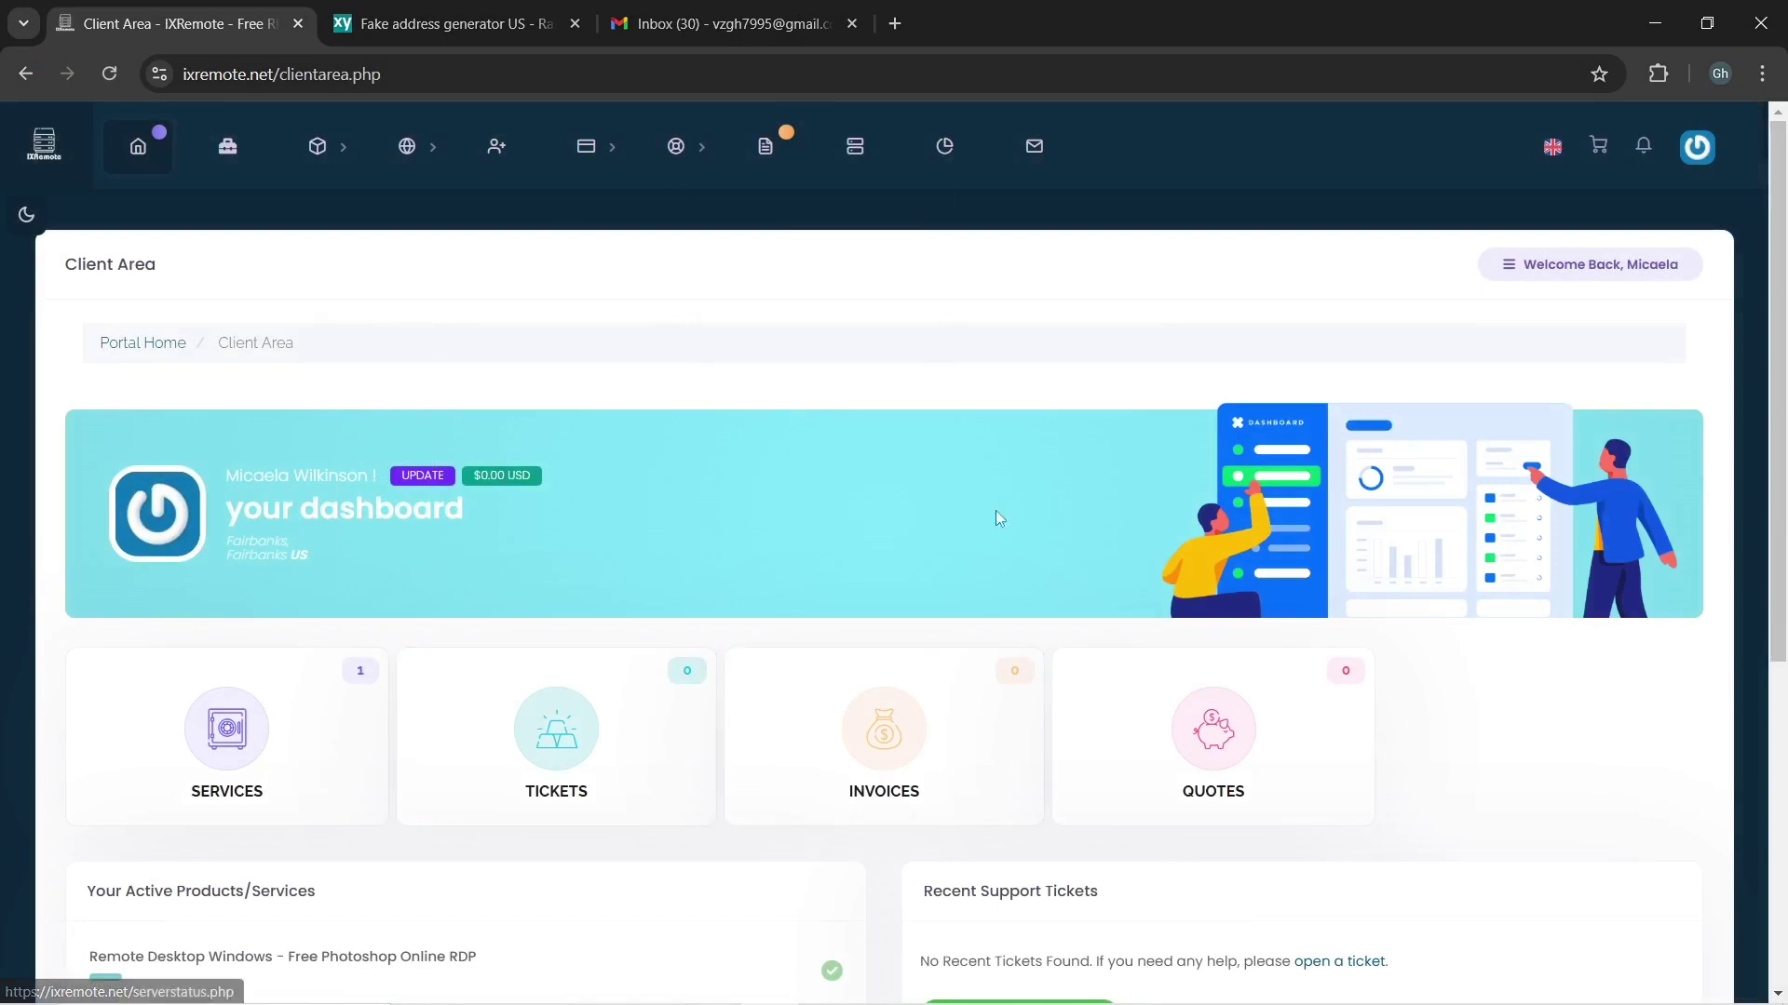
scroll(309, 748, down, 4)
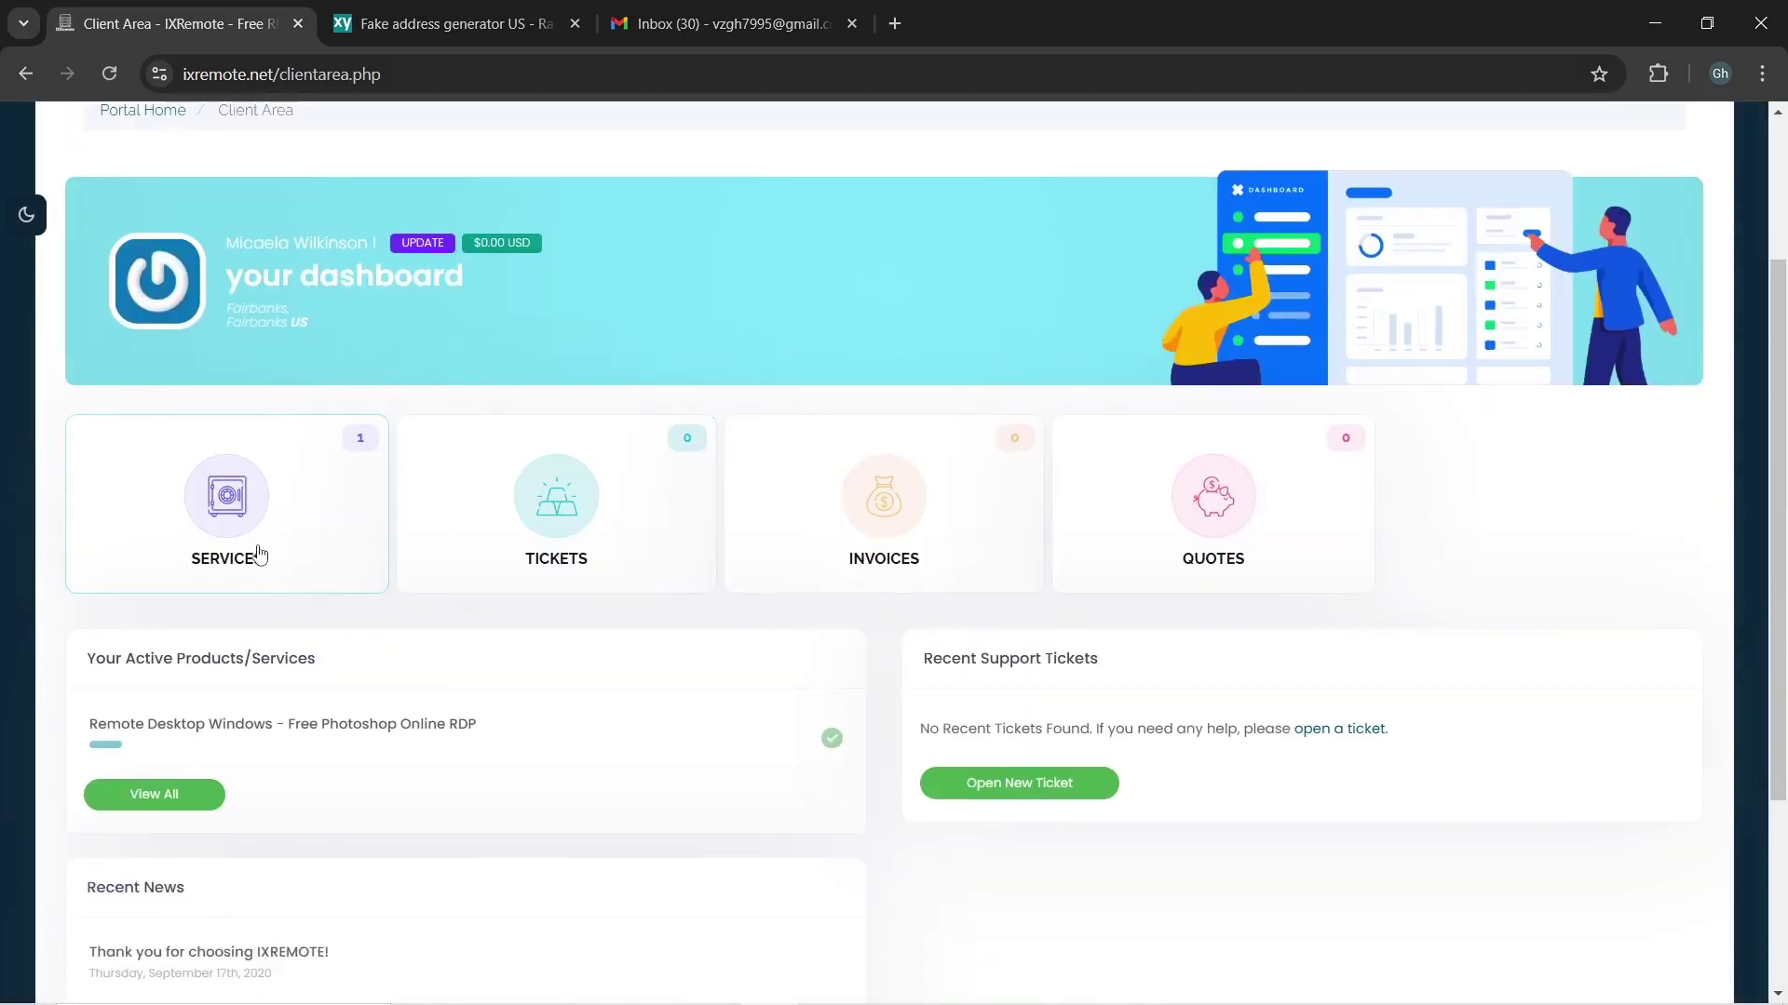
click(251, 434)
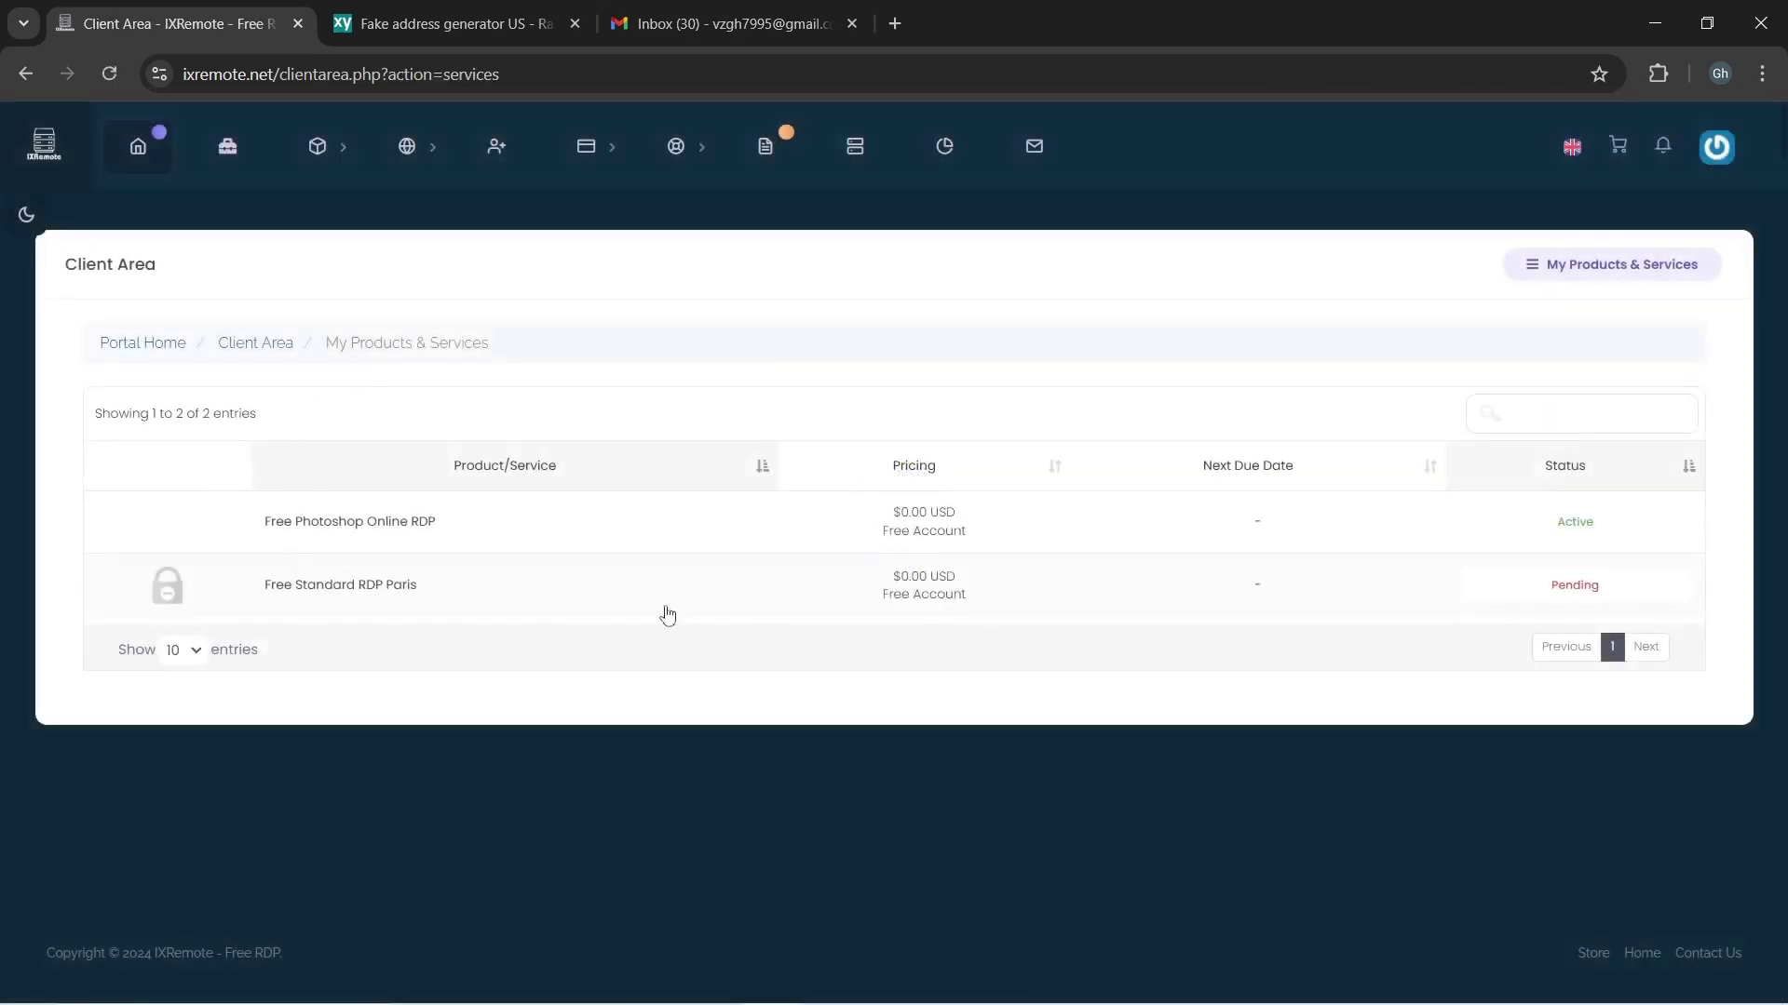
click(1025, 662)
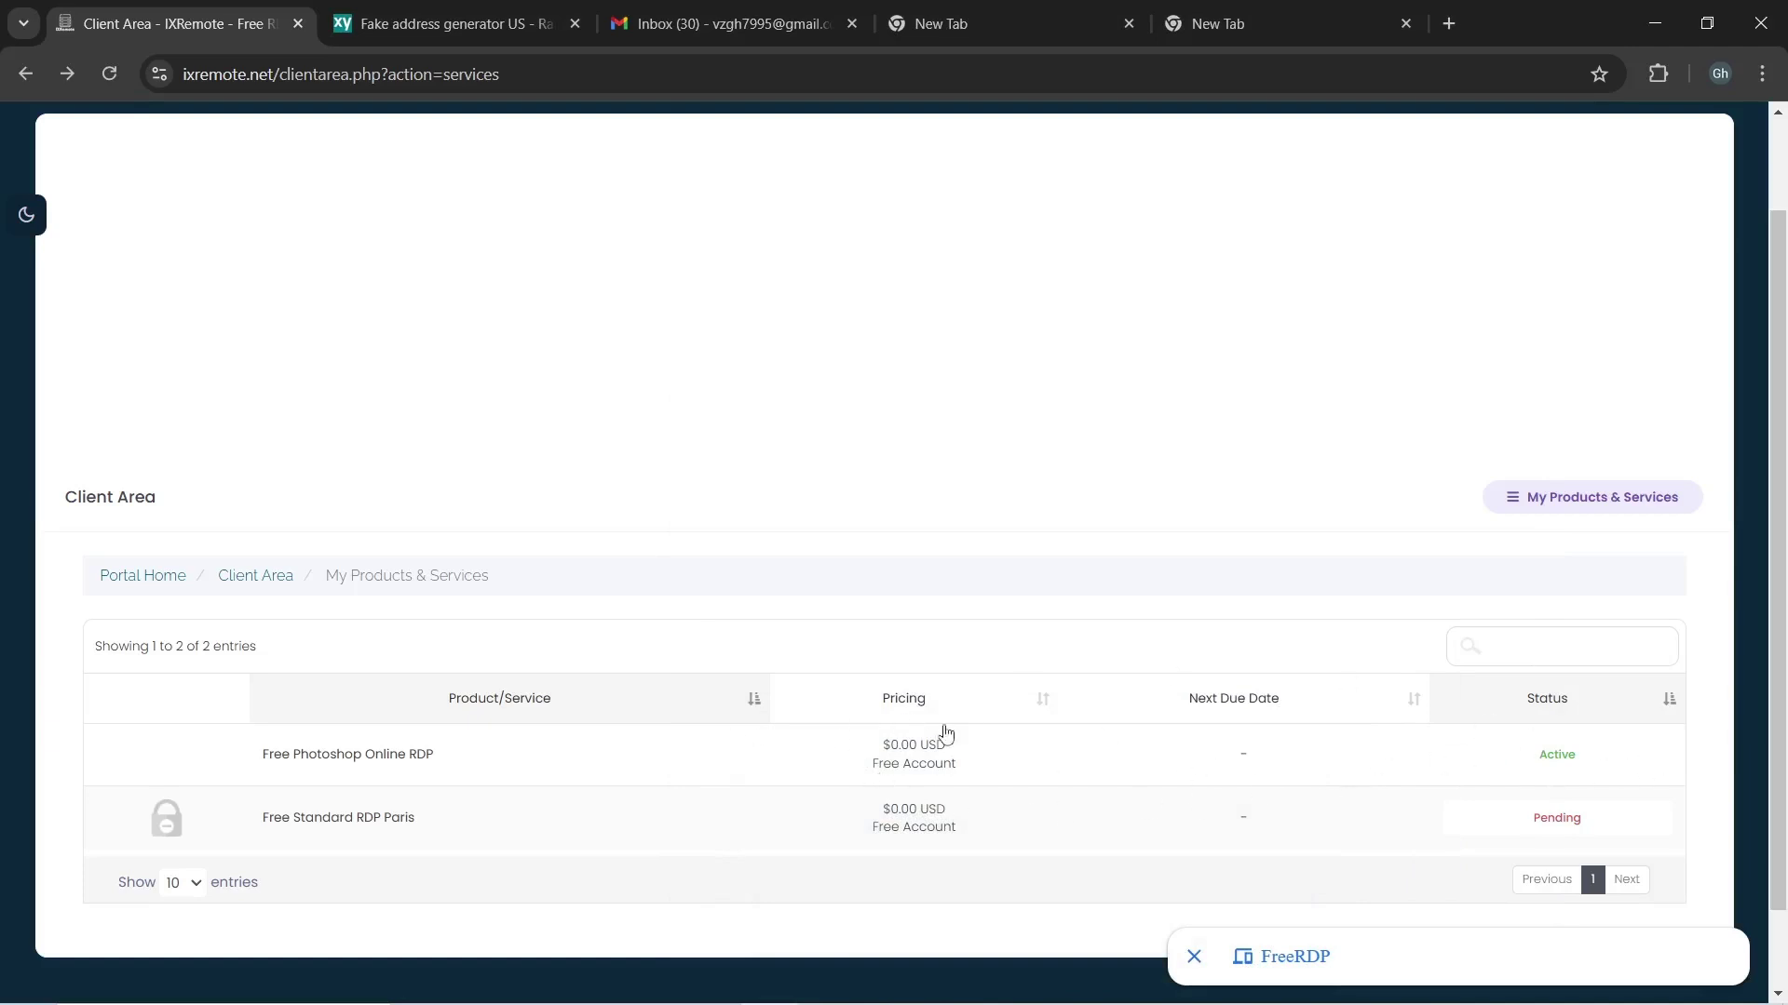
- Open the Free Photoshop Online RDP product details and locate the username, password and RDP IP under Additional Information
click(376, 756)
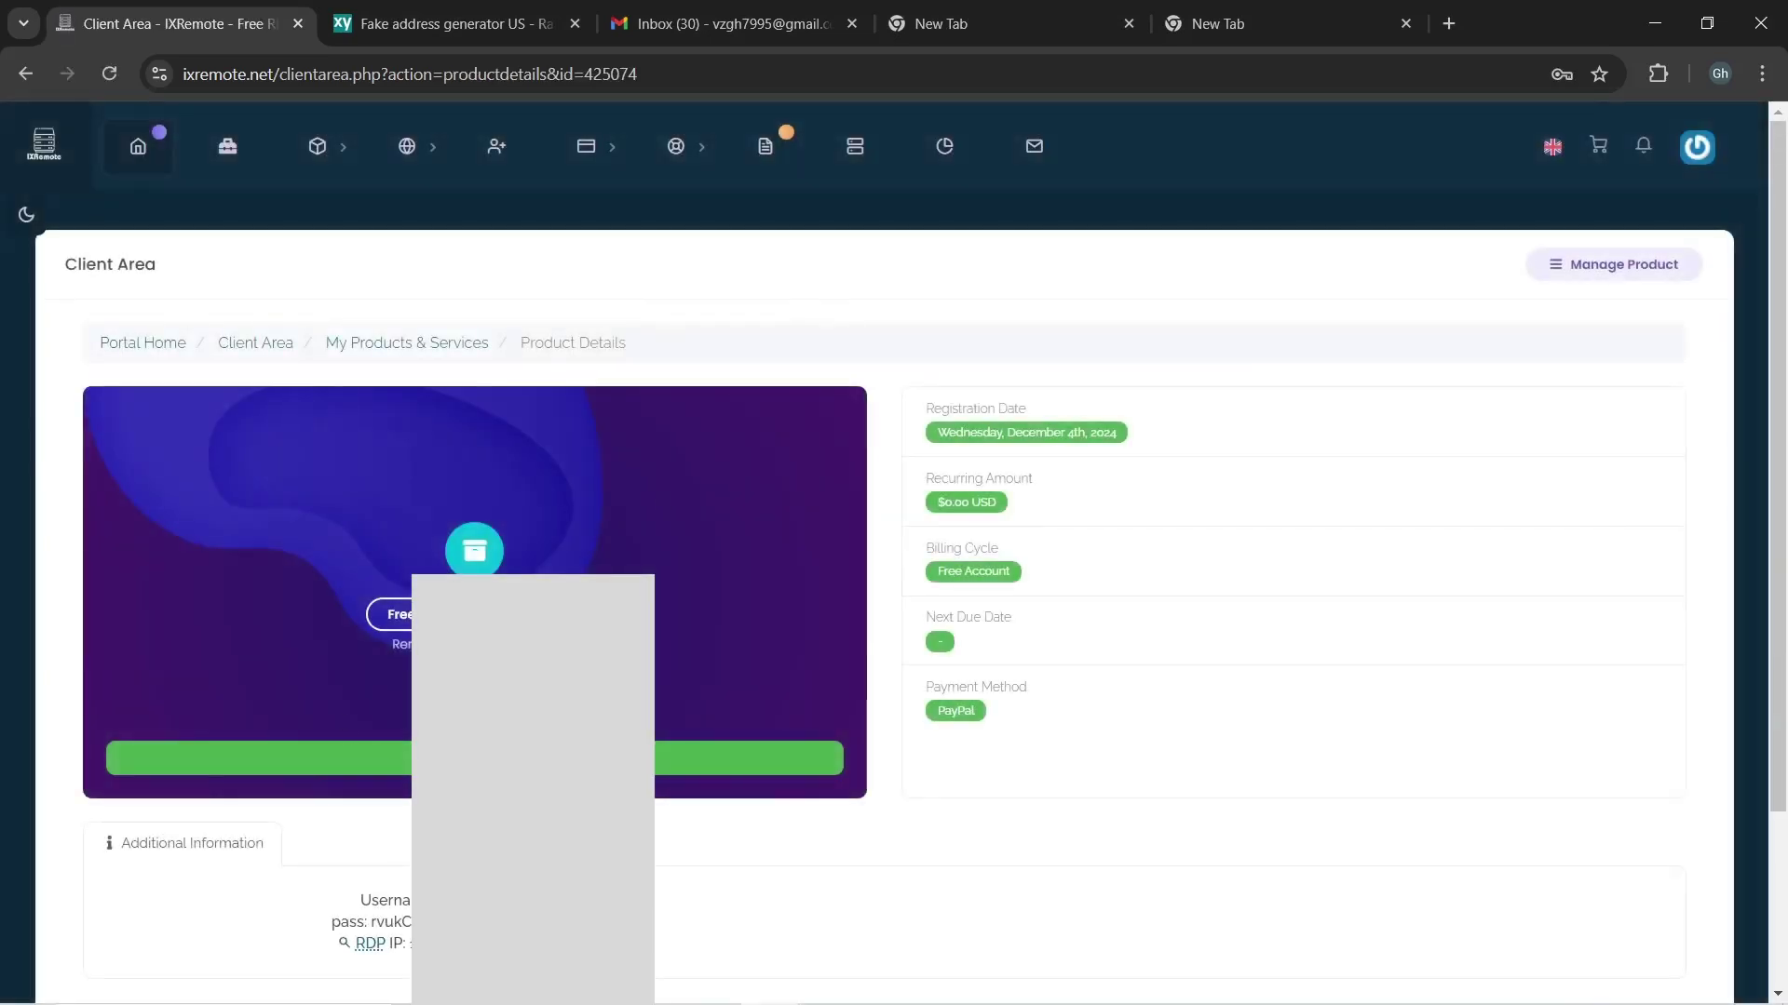
scroll(922, 372, down, 1)
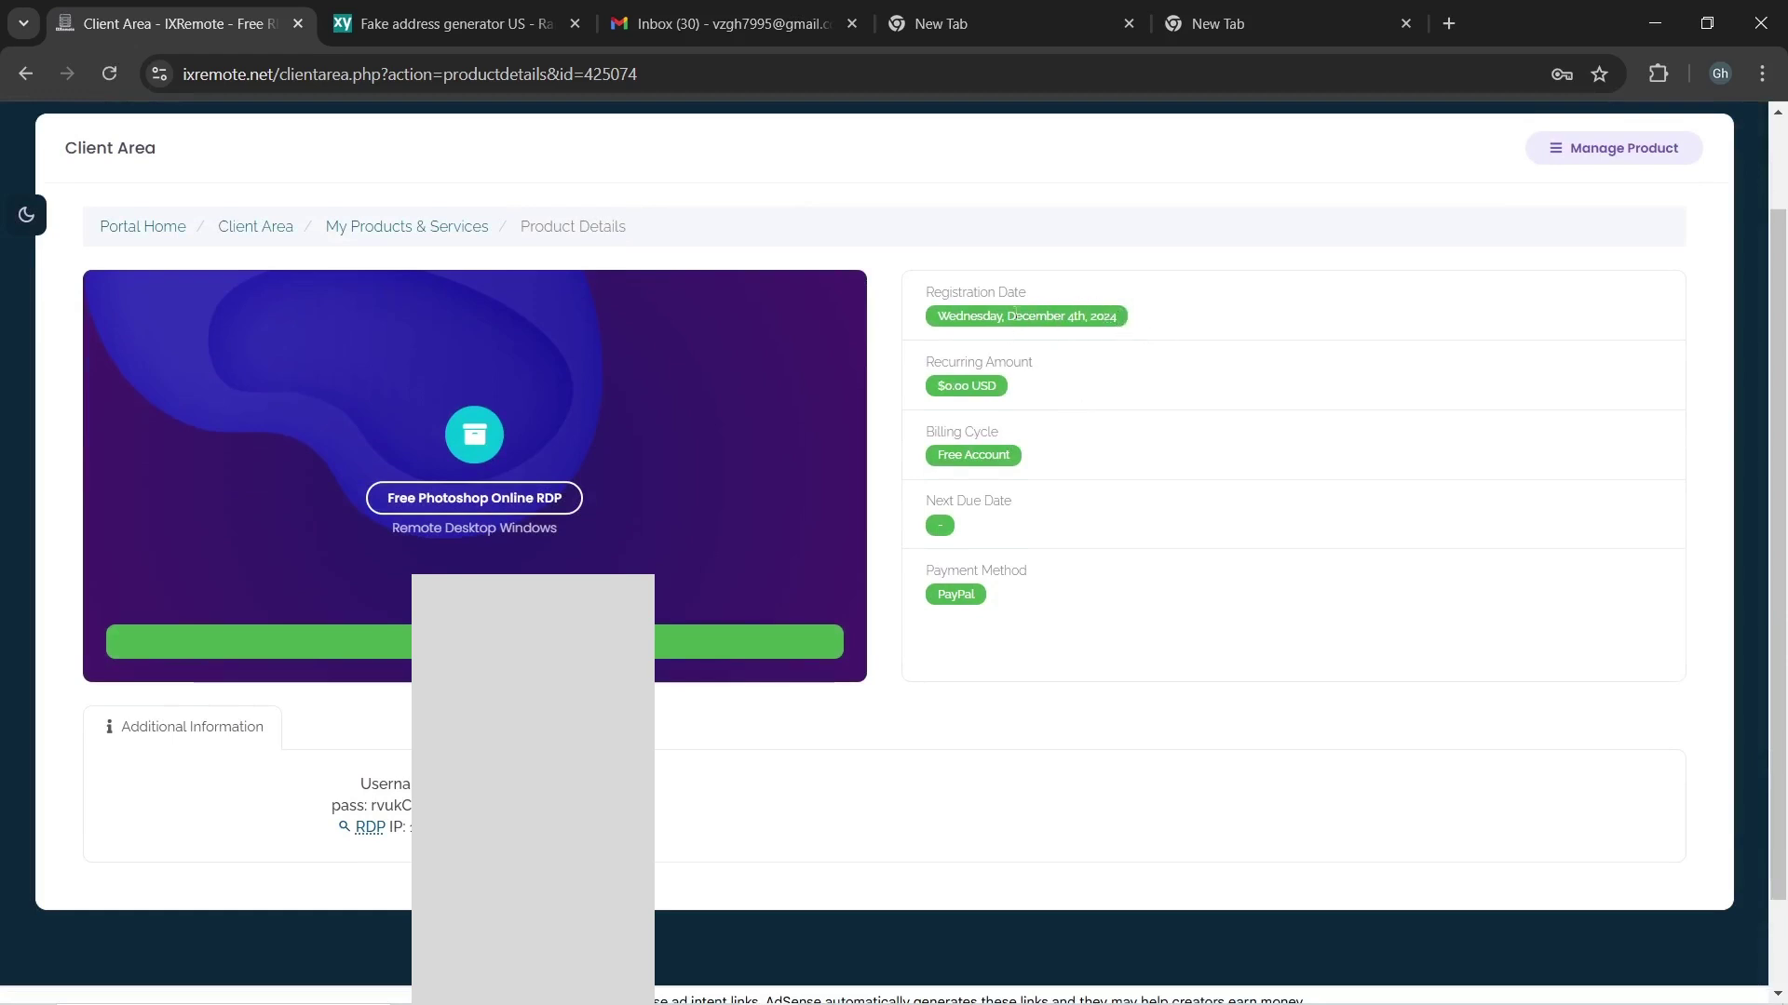
scroll(952, 420, down, 1)
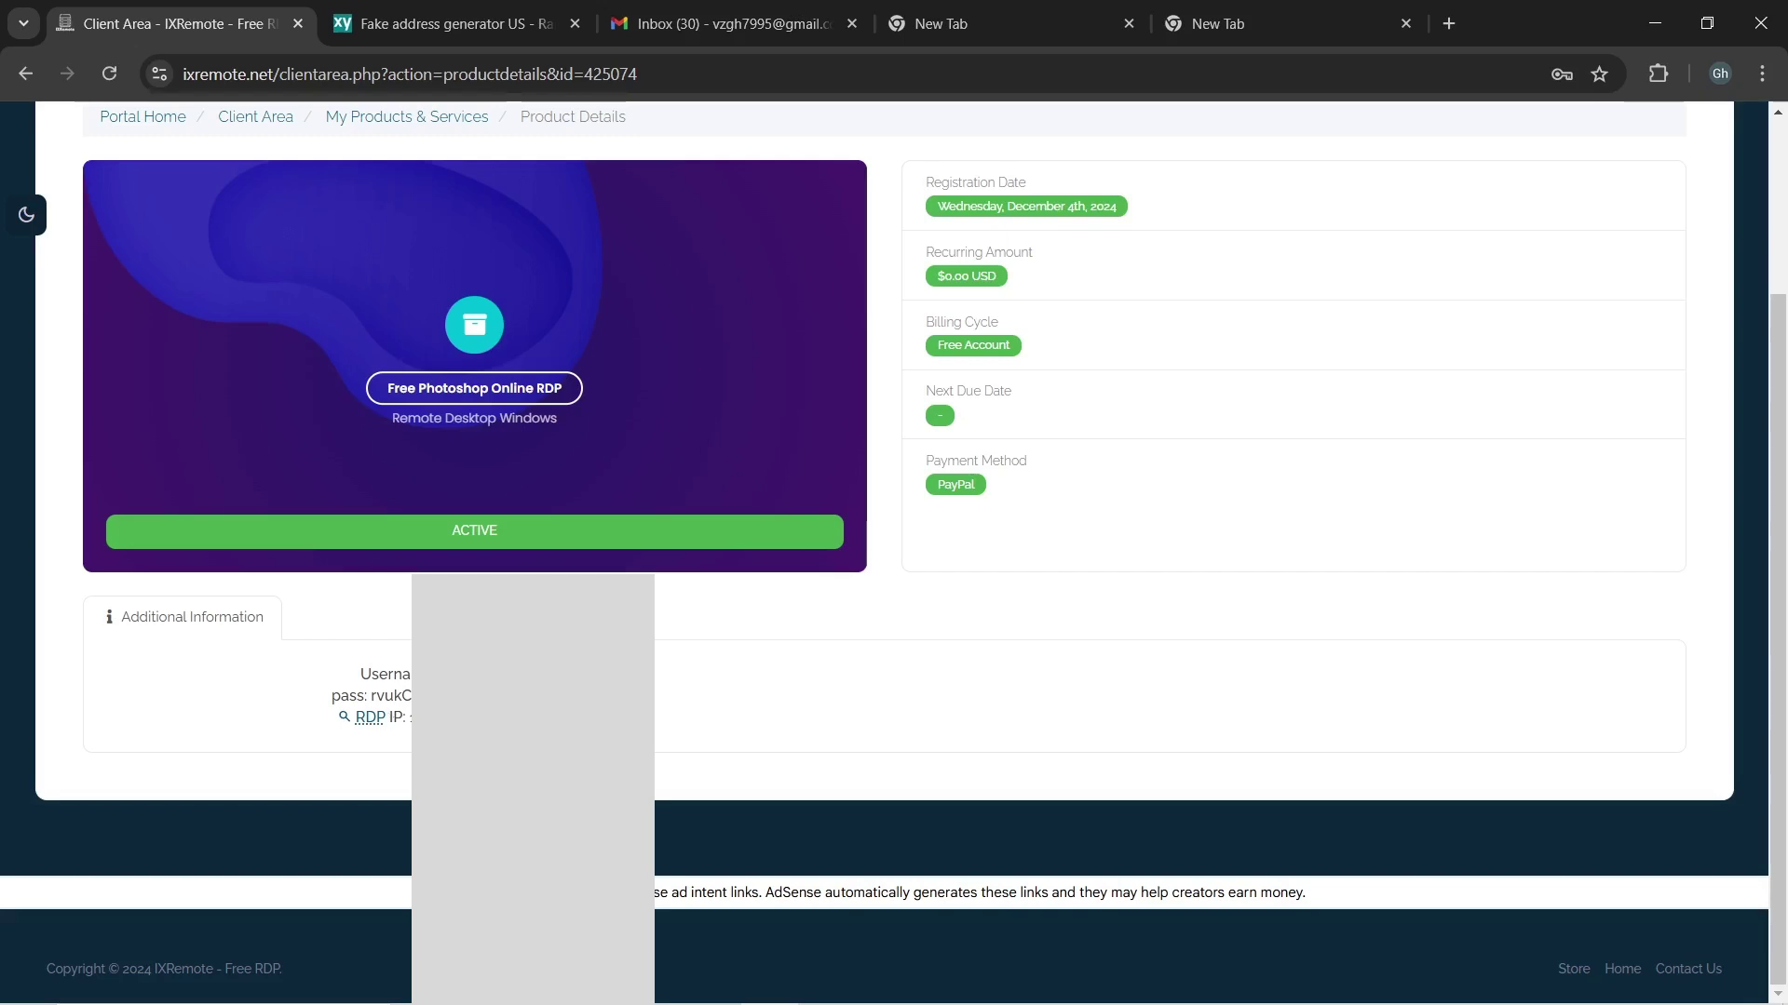
drag(359, 677, 484, 676)
drag(331, 696, 484, 696)
drag(353, 717, 484, 718)
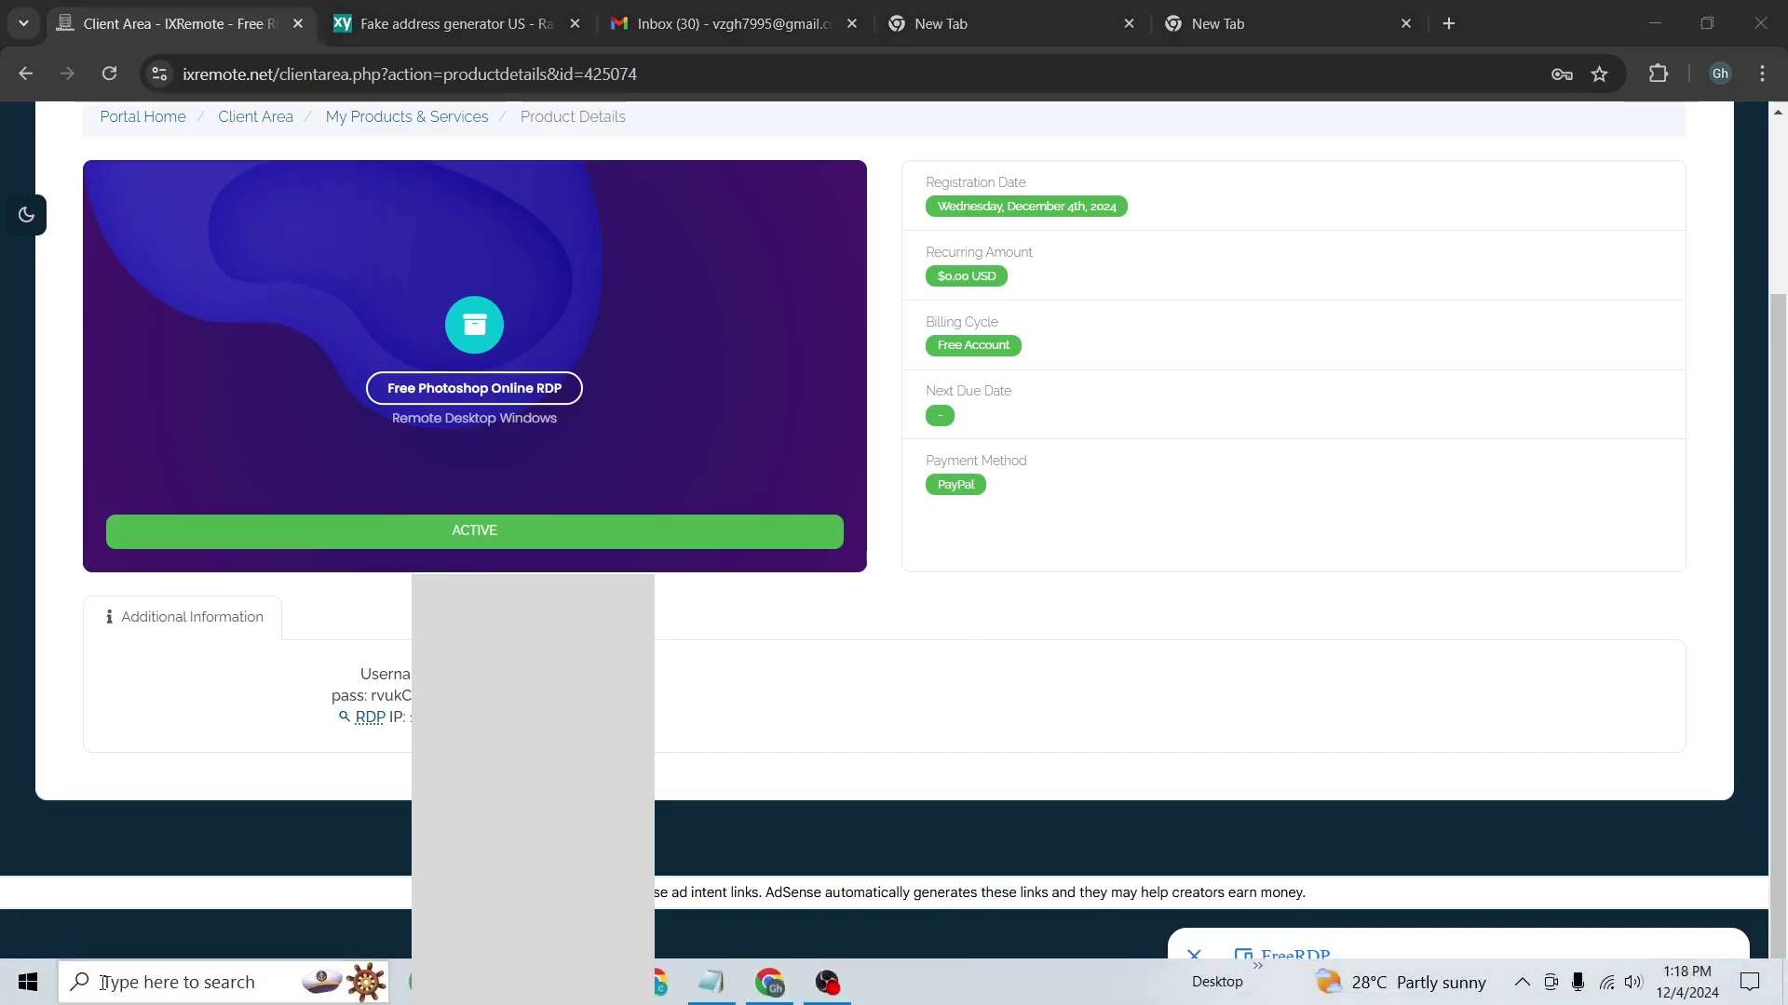
- Search Windows for "remo" and launch Remote Desktop Connection
click(160, 984)
text(remo)
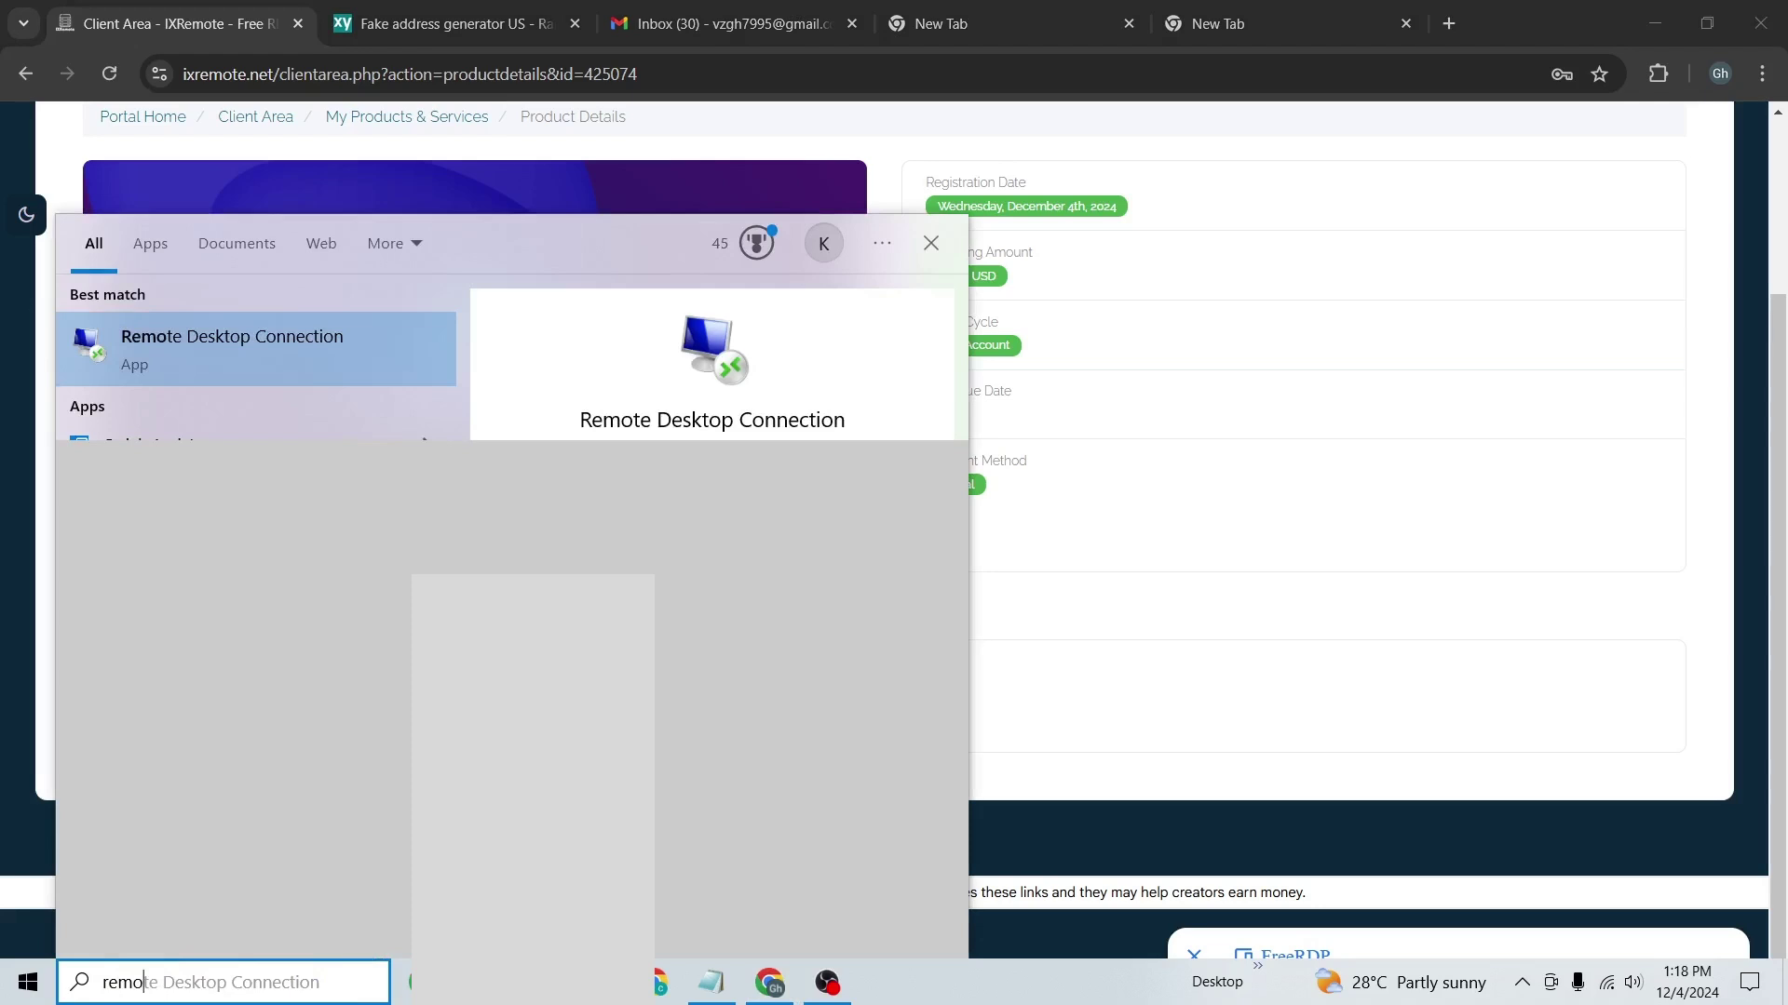
key(Return)
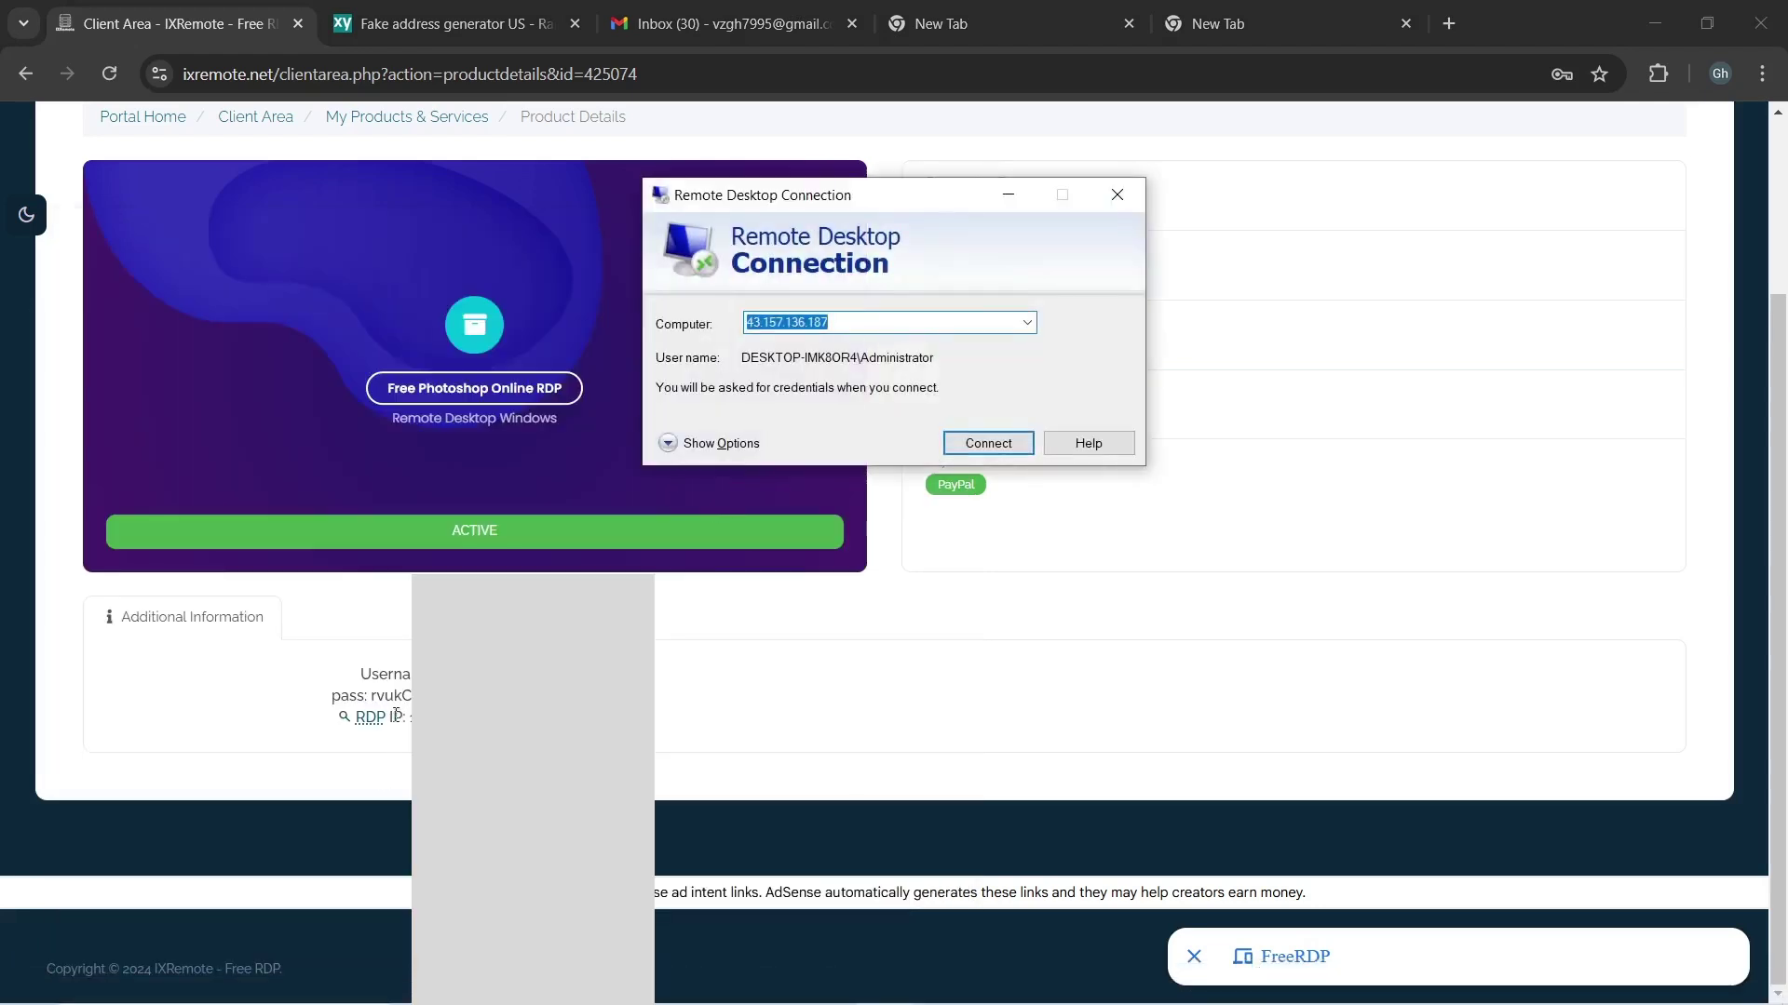
- Copy the RDP IP from the product details, set it as computer 140.82.48.185 in Remote Desktop Connection, and start connecting
drag(407, 717, 437, 717)
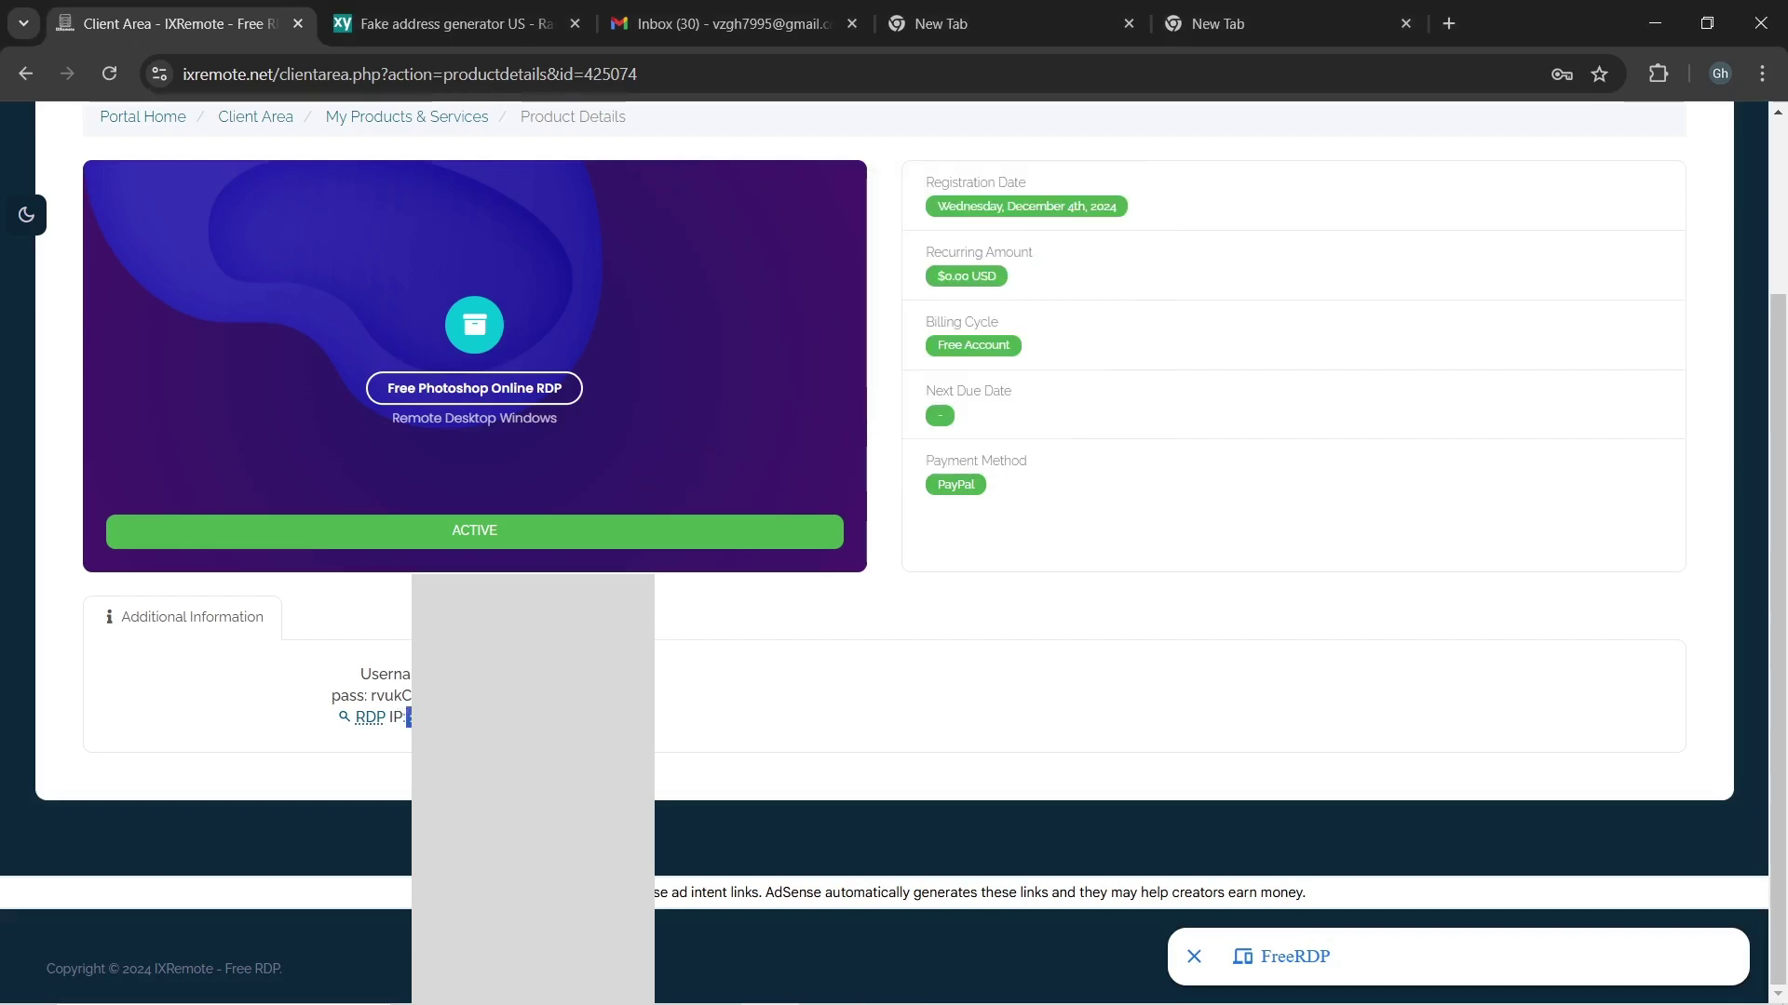
mouse_move(533, 1003)
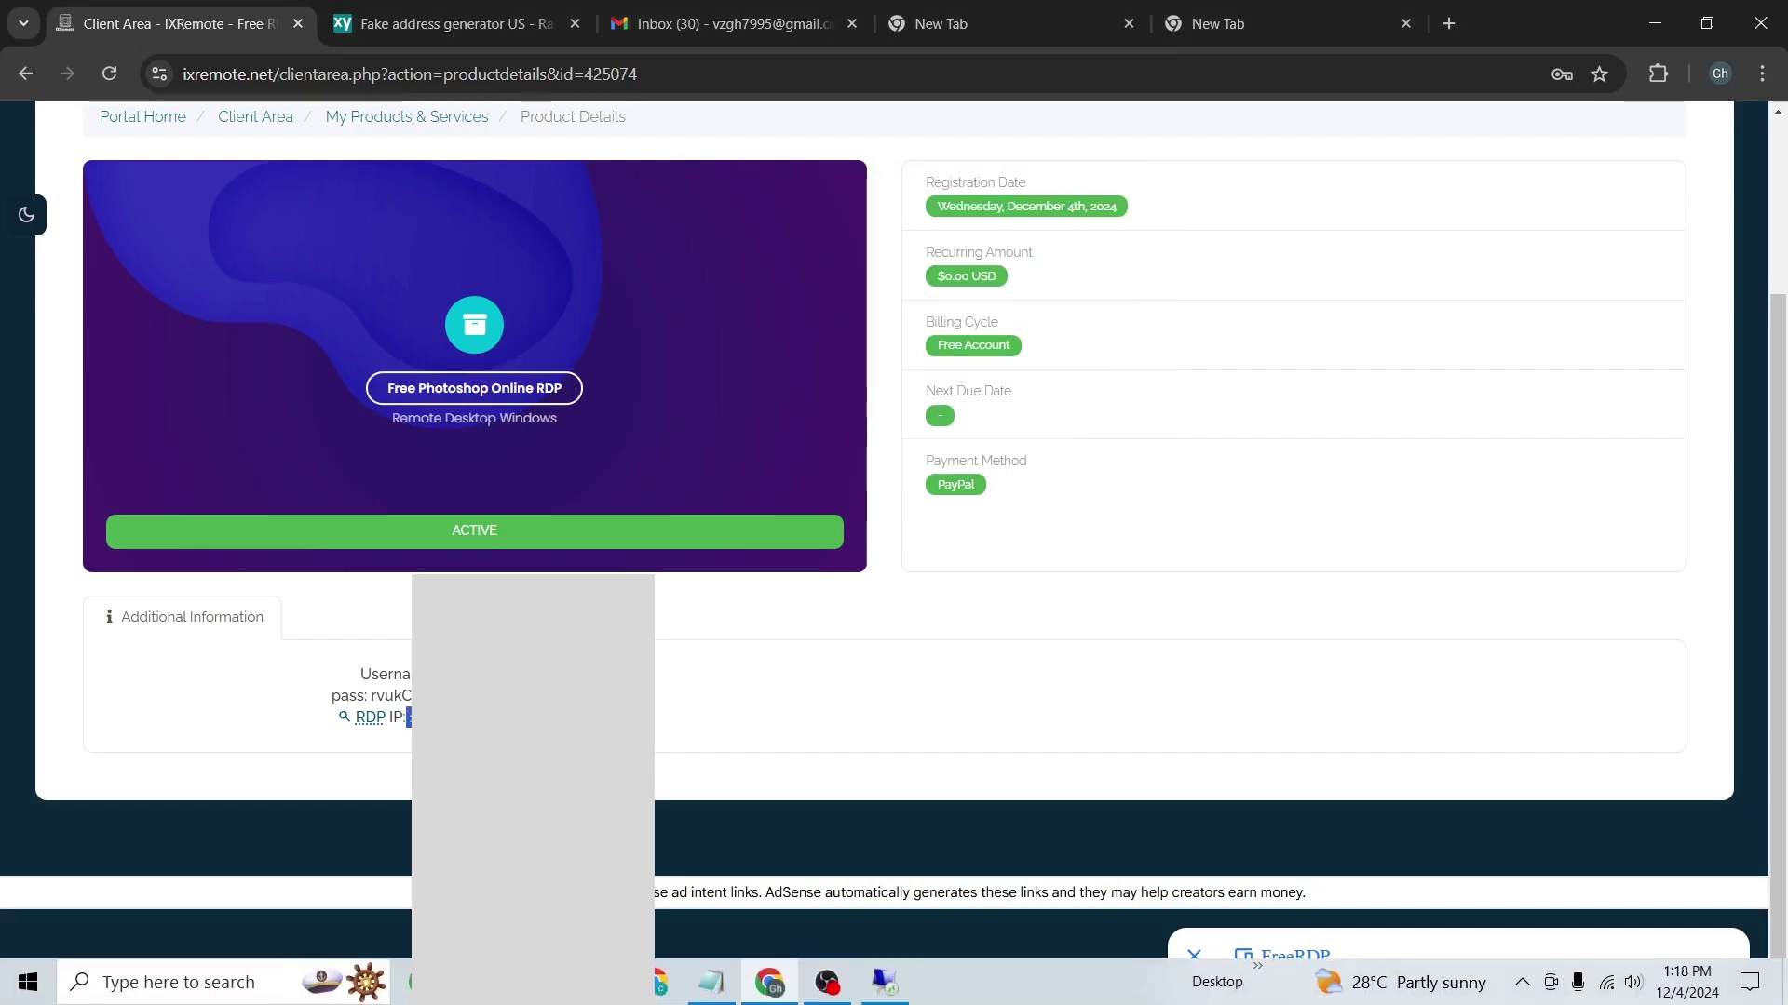
click(885, 982)
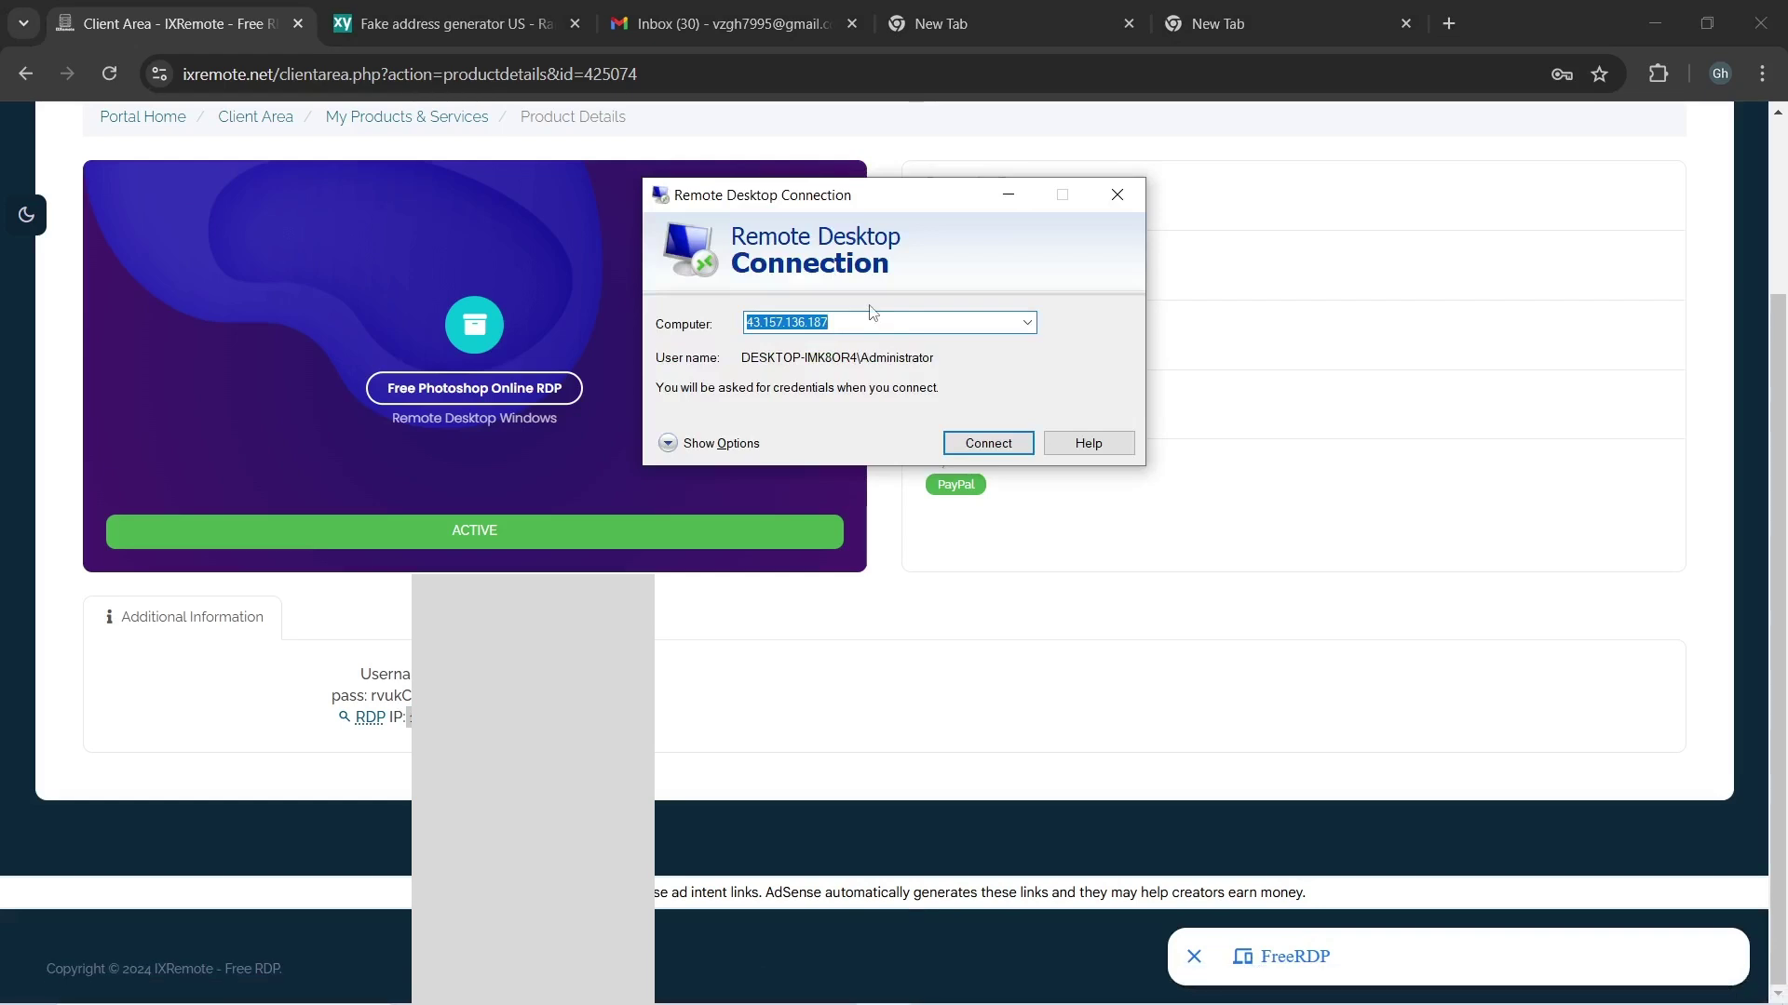
text(140.82.48.185)
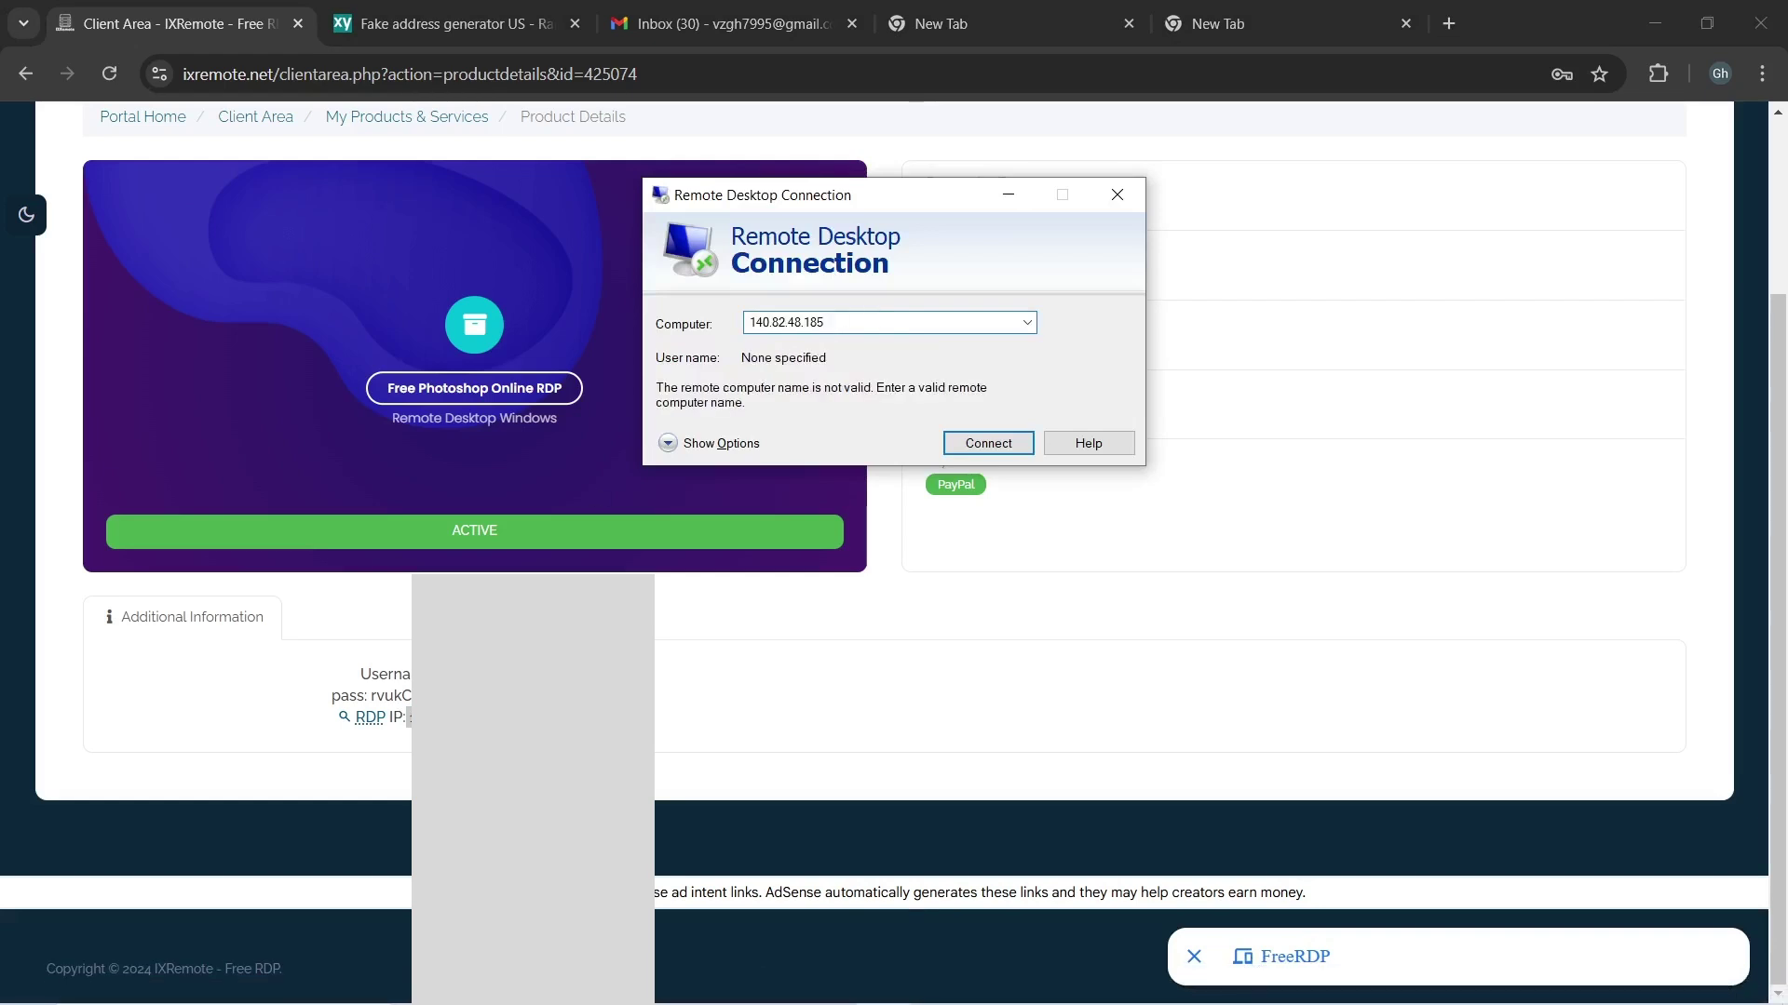
click(1000, 444)
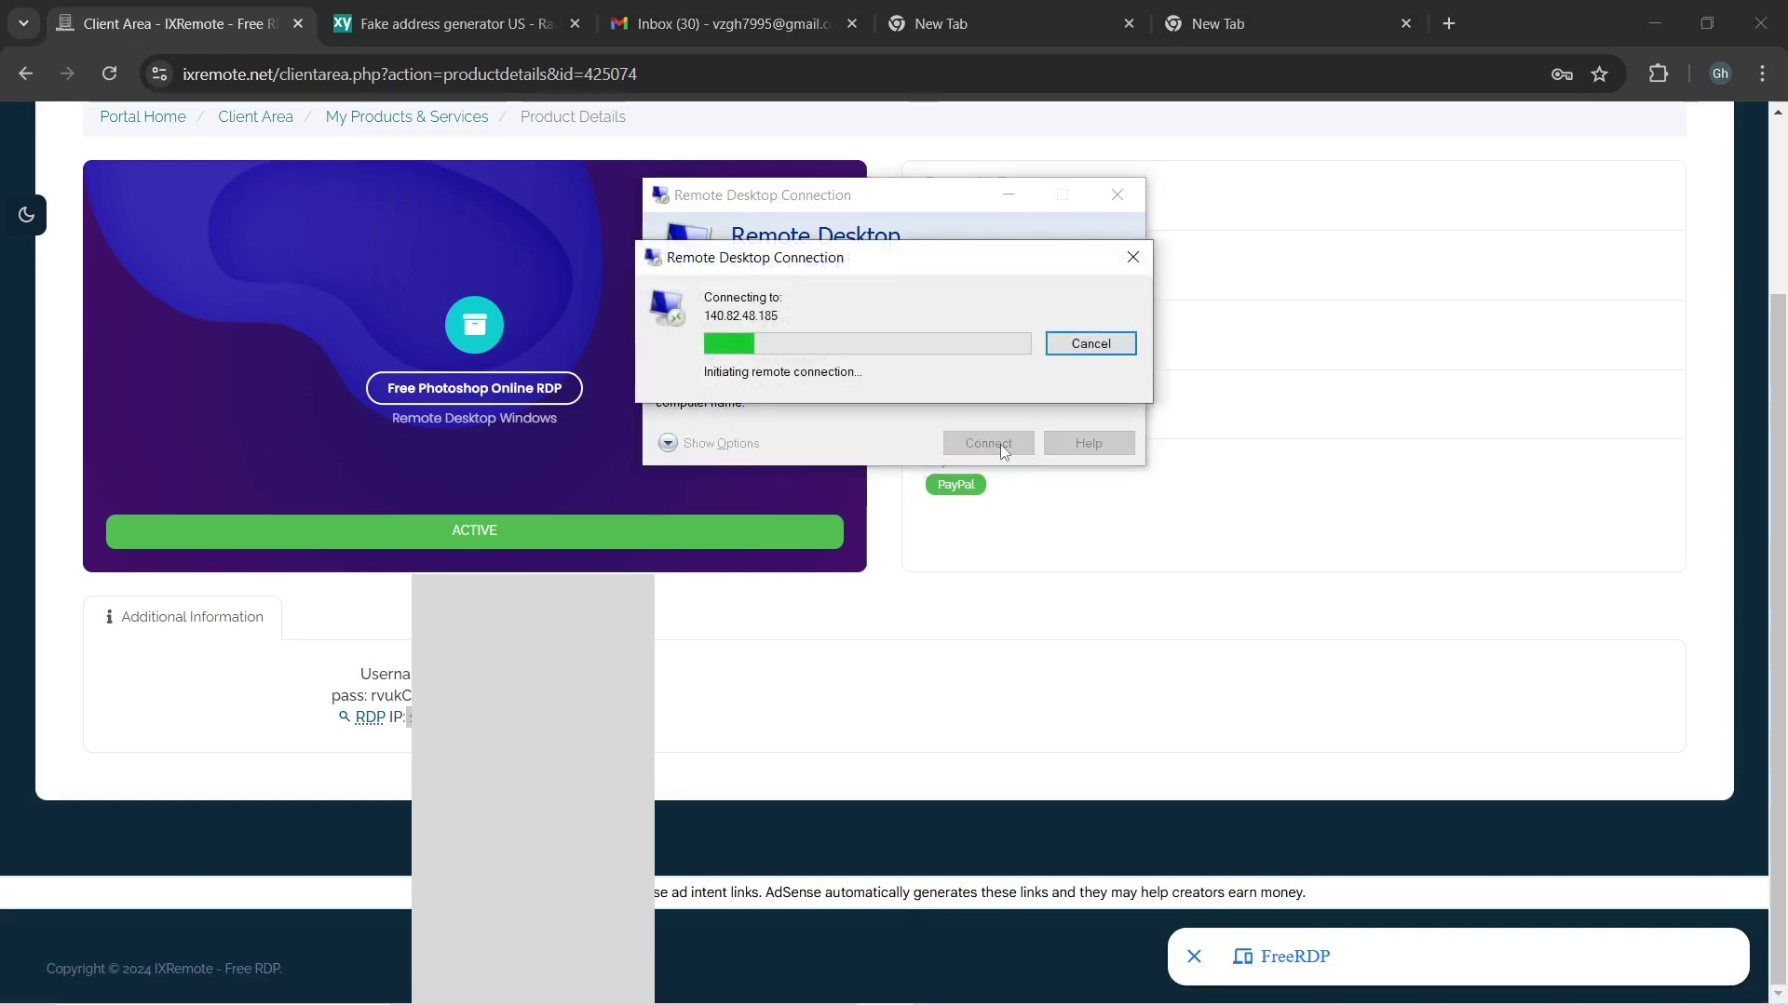